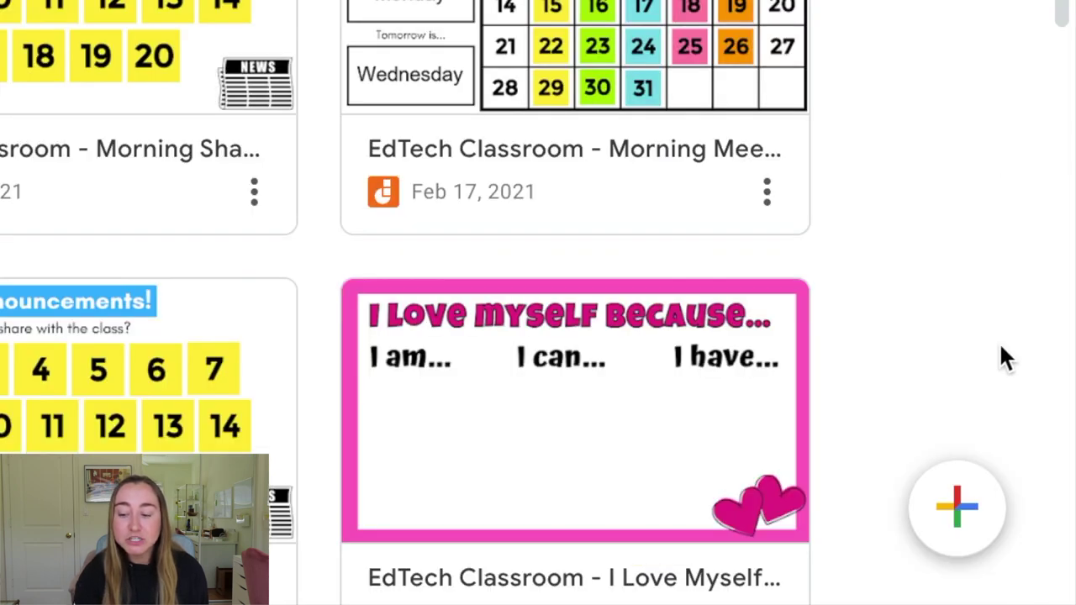
# Create a new Jam and name it My Jamboard Activity.
pyautogui.click(975, 497)
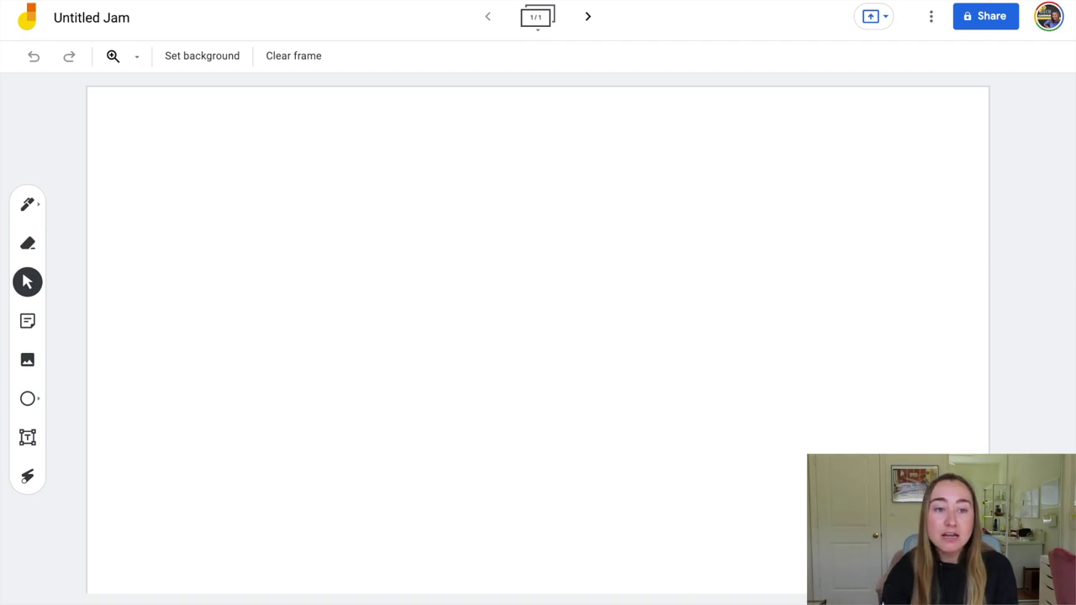
pyautogui.click(100, 24)
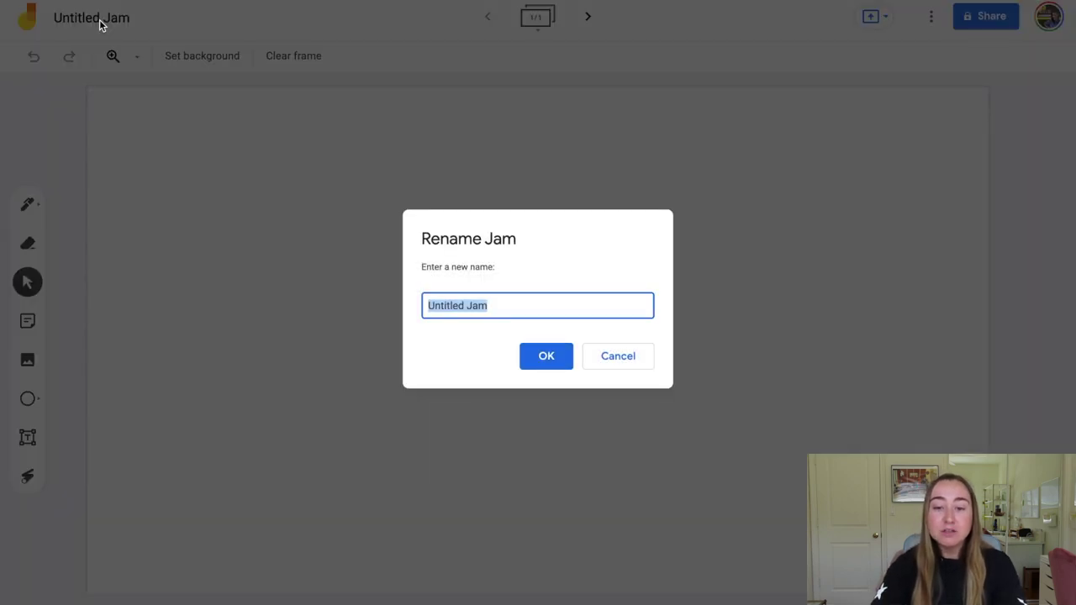
pyautogui.press('BackSpace')
pyautogui.write('M')
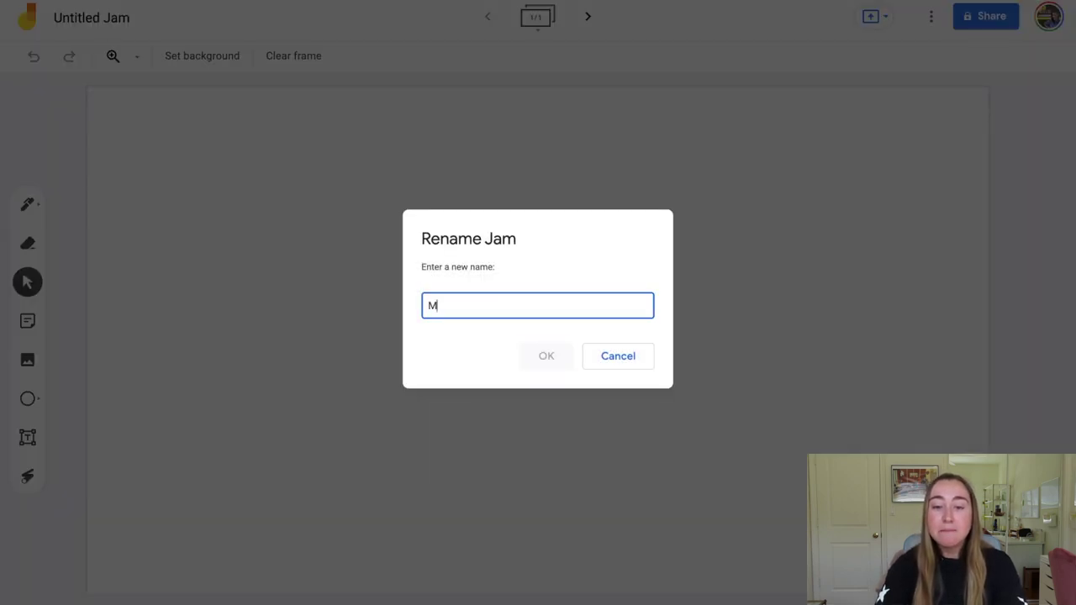
pyautogui.write('y Jambo')
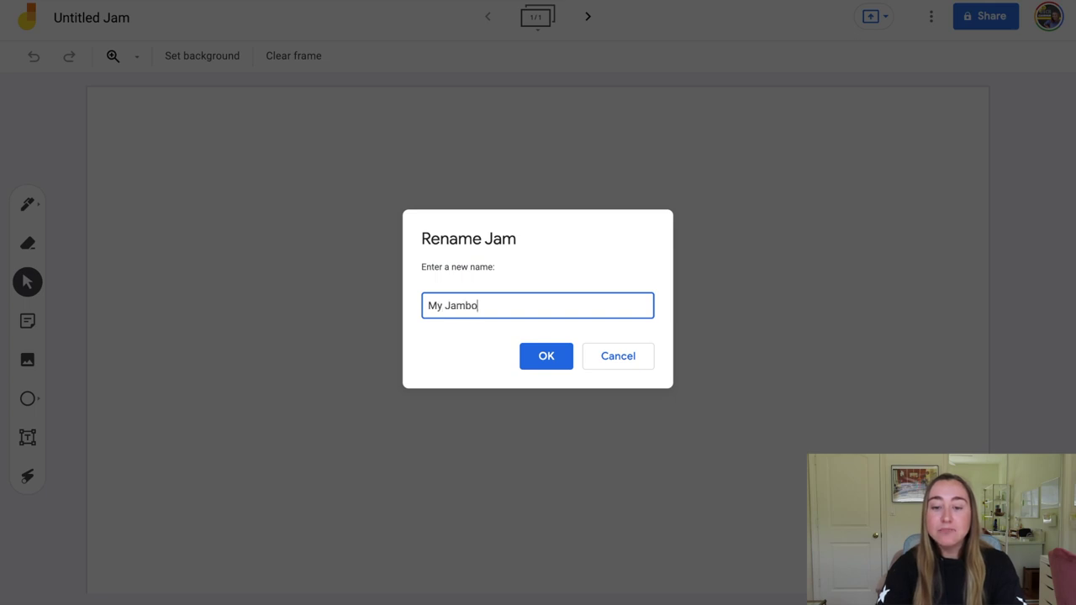
pyautogui.write('ard Activity')
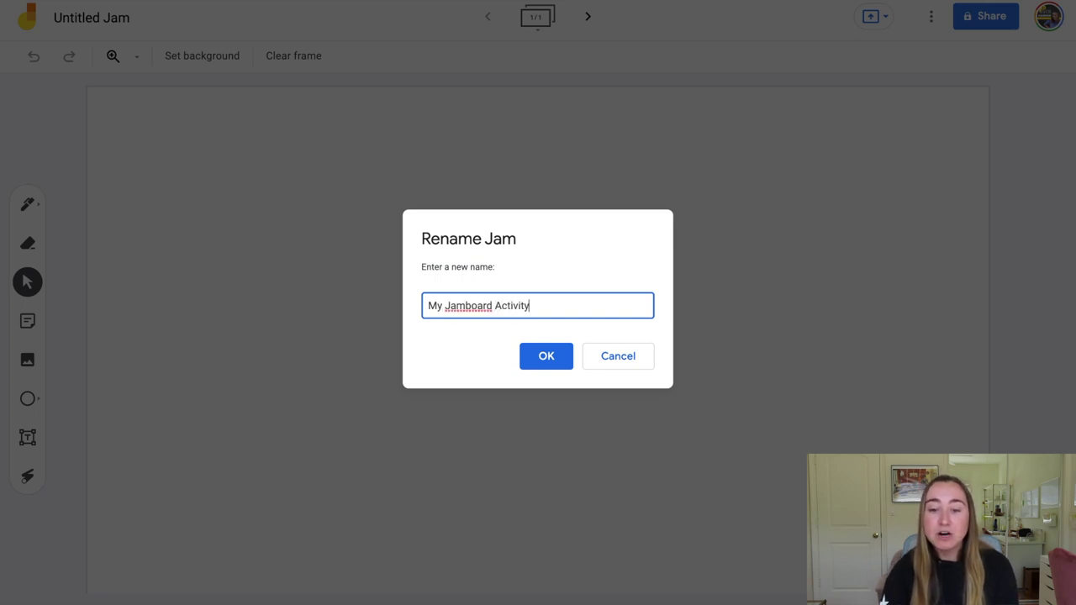
pyautogui.click(543, 358)
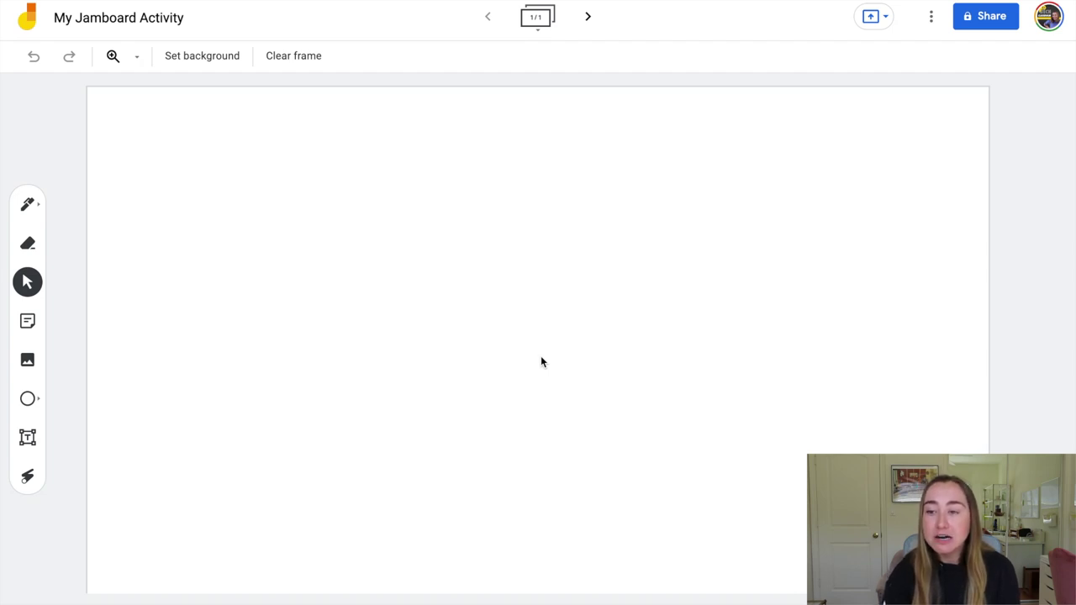
pyautogui.click(928, 19)
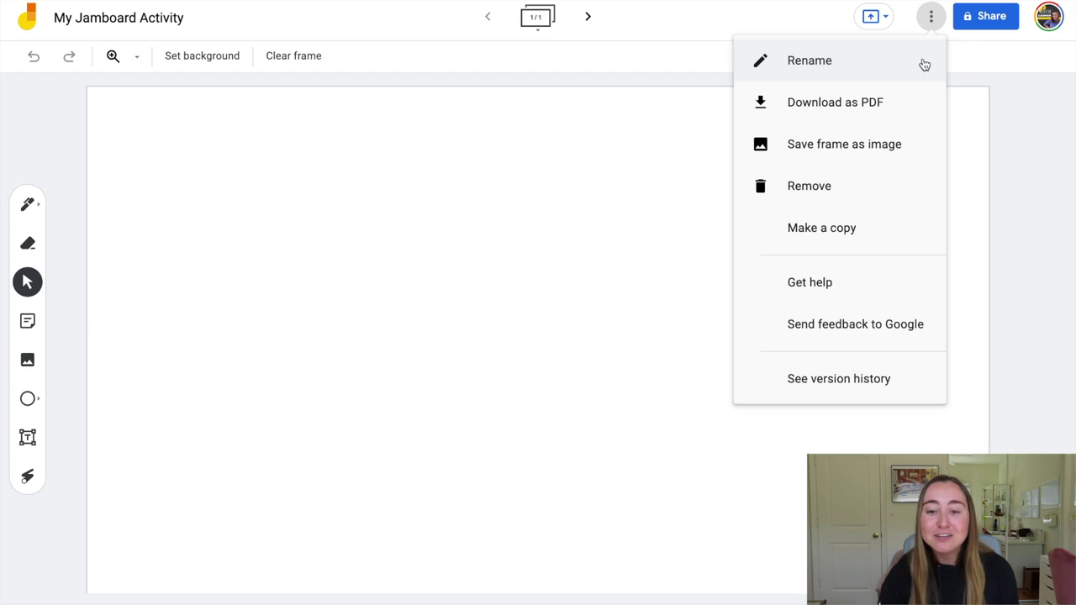
pyautogui.click(594, 212)
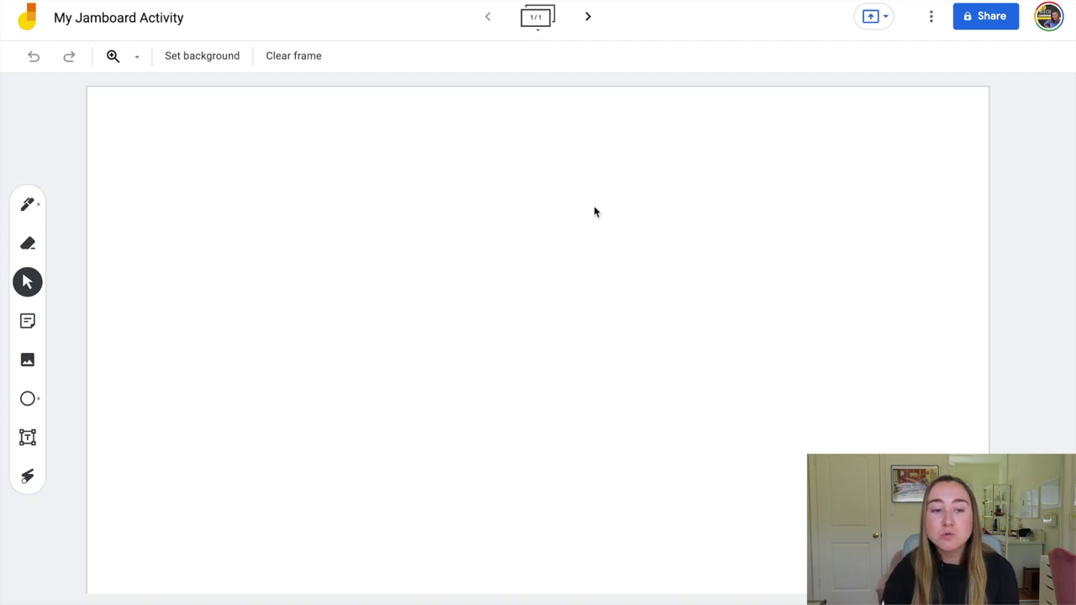
# Draw a freehand black scribble with the Pen and a teal one over it with the Marker.
pyautogui.click(28, 207)
pyautogui.moveTo(282, 154)
pyautogui.mouseDown()
pyautogui.moveTo(266, 183)
pyautogui.moveTo(288, 221)
pyautogui.moveTo(335, 261)
pyautogui.moveTo(404, 186)
pyautogui.moveTo(438, 322)
pyautogui.moveTo(488, 261)
pyautogui.moveTo(301, 440)
pyautogui.moveTo(221, 358)
pyautogui.moveTo(412, 440)
pyautogui.moveTo(334, 364)
pyautogui.moveTo(179, 254)
pyautogui.moveTo(258, 239)
pyautogui.moveTo(162, 372)
pyautogui.moveTo(204, 338)
pyautogui.moveTo(133, 211)
pyautogui.moveTo(272, 183)
pyautogui.moveTo(325, 137)
pyautogui.moveTo(291, 317)
pyautogui.mouseUp()
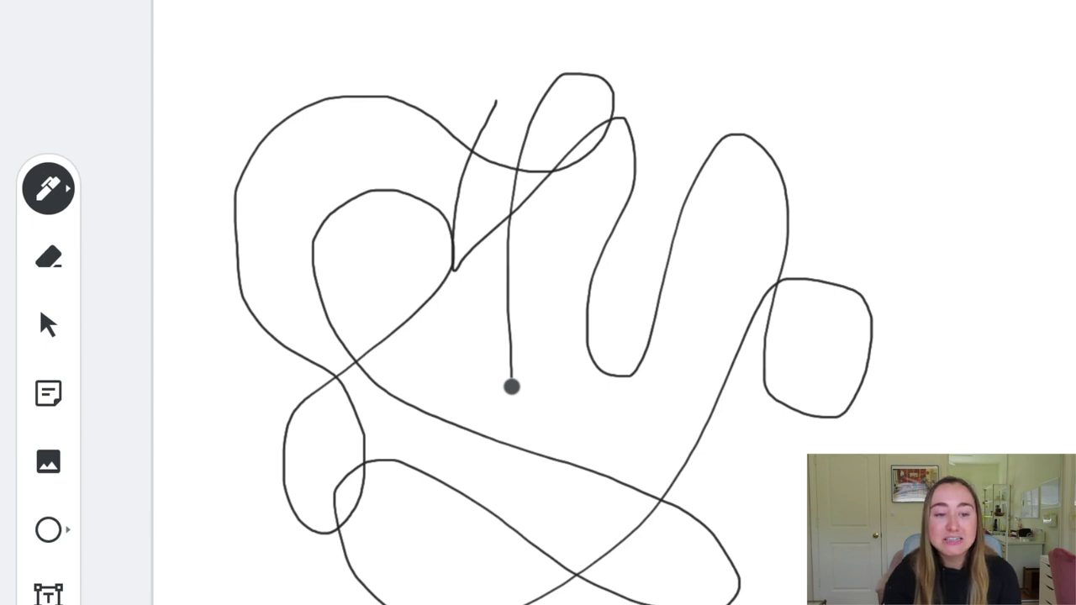
pyautogui.click(73, 195)
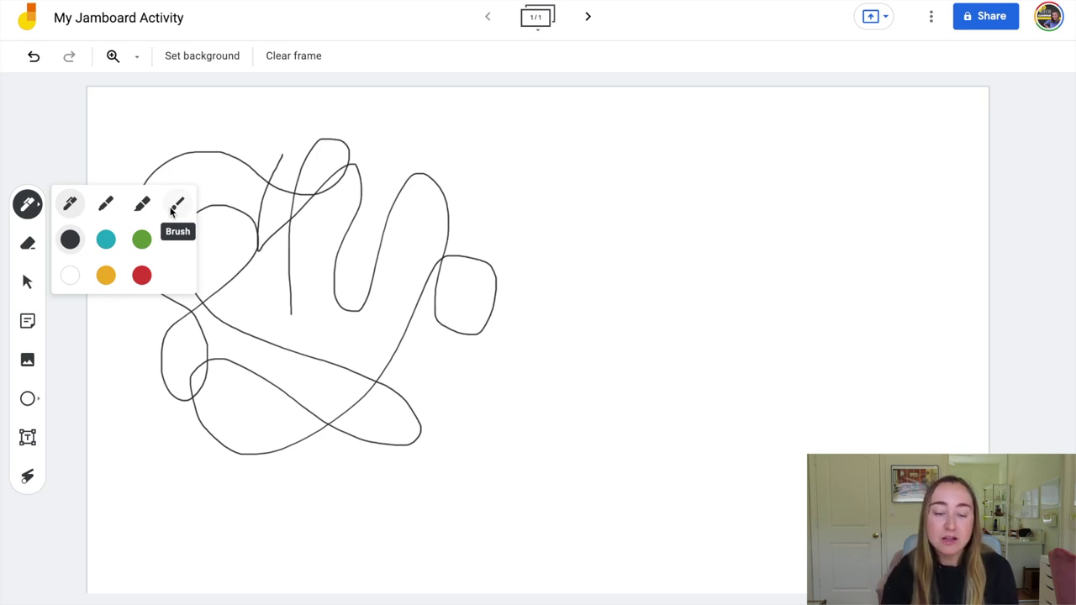
pyautogui.click(99, 207)
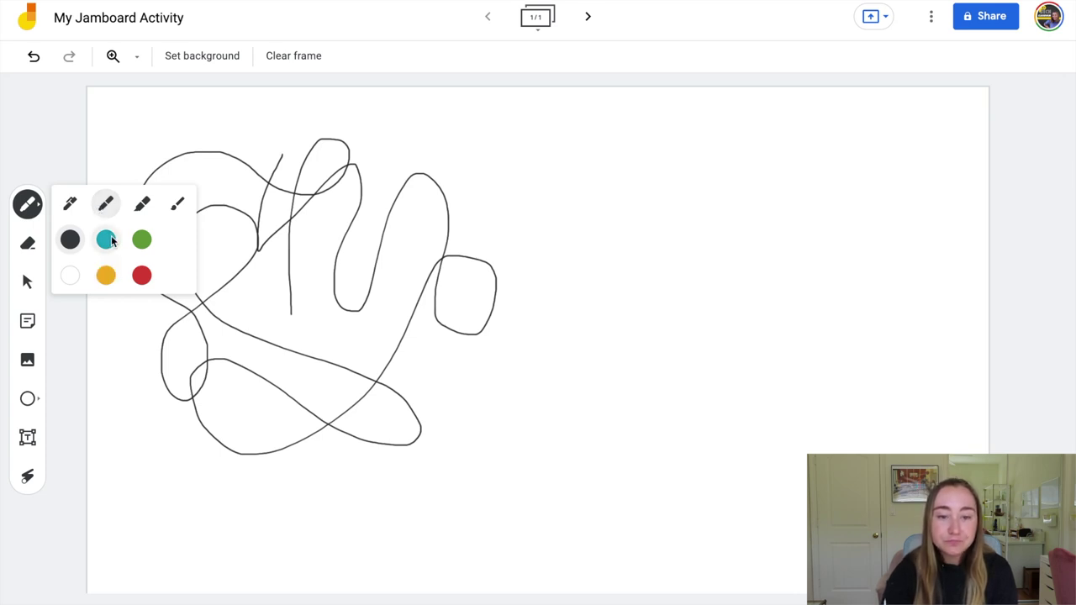
pyautogui.click(110, 240)
pyautogui.moveTo(241, 138)
pyautogui.mouseDown()
pyautogui.moveTo(220, 233)
pyautogui.moveTo(260, 159)
pyautogui.moveTo(271, 225)
pyautogui.moveTo(322, 267)
pyautogui.moveTo(297, 270)
pyautogui.moveTo(196, 343)
pyautogui.moveTo(299, 344)
pyautogui.moveTo(378, 266)
pyautogui.moveTo(332, 252)
pyautogui.moveTo(296, 392)
pyautogui.moveTo(303, 326)
pyautogui.mouseUp()
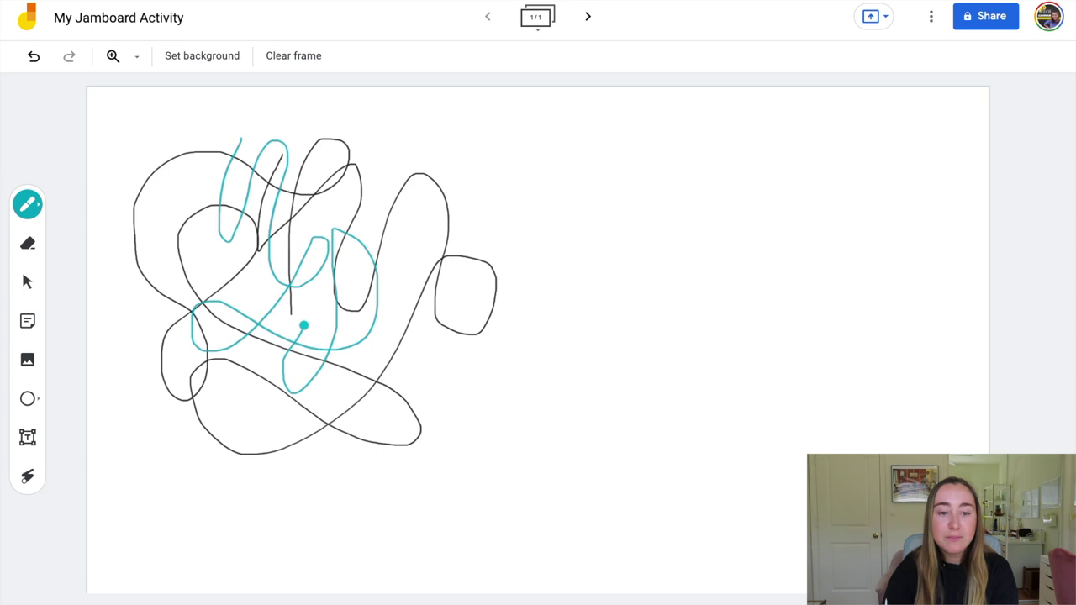
# Draw a zigzag of yellow Highlighter strokes across the existing scribbles.
pyautogui.click(25, 203)
pyautogui.click(145, 204)
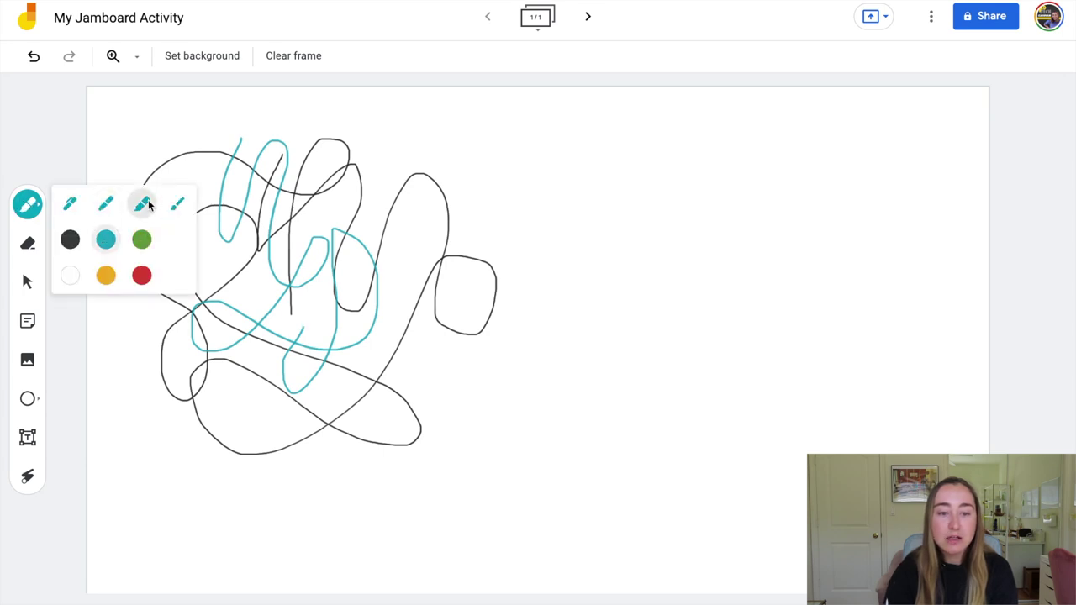
pyautogui.click(105, 274)
pyautogui.moveTo(172, 135)
pyautogui.mouseDown()
pyautogui.moveTo(237, 353)
pyautogui.moveTo(154, 249)
pyautogui.moveTo(259, 228)
pyautogui.moveTo(327, 230)
pyautogui.mouseUp()
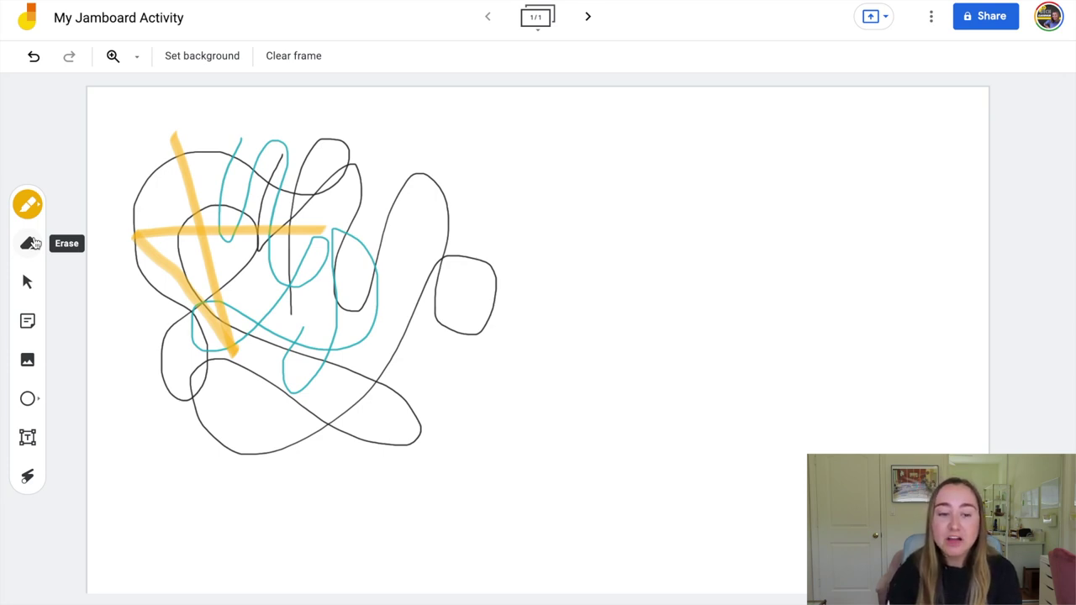
# Erase part of the scribbles, clear the whole frame and switch back to the Select tool.
pyautogui.click(32, 244)
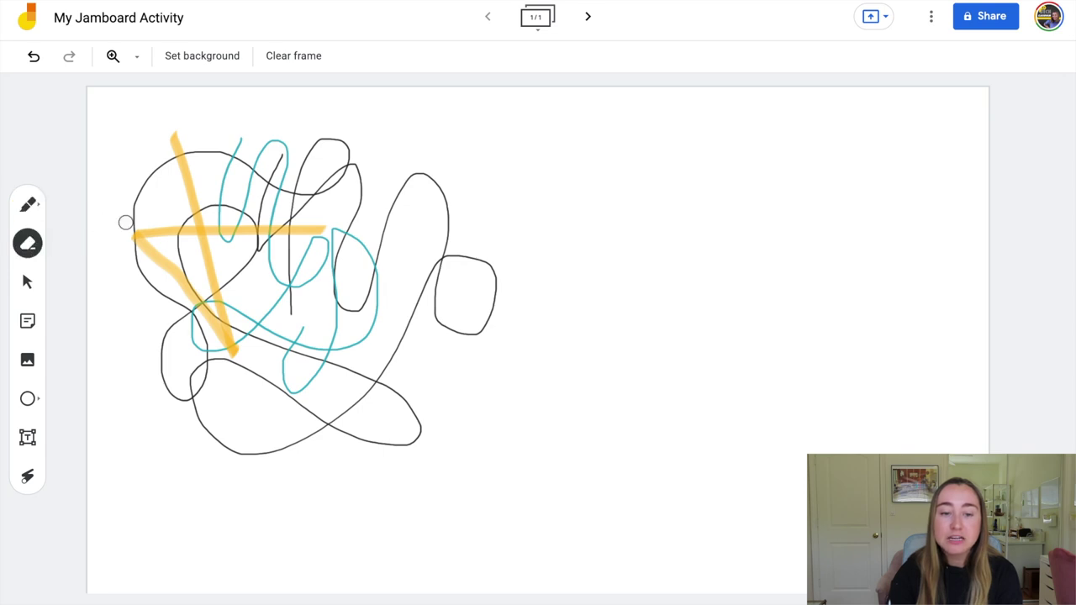
pyautogui.moveTo(131, 229)
pyautogui.mouseDown()
pyautogui.moveTo(215, 318)
pyautogui.moveTo(135, 229)
pyautogui.moveTo(223, 235)
pyautogui.moveTo(168, 216)
pyautogui.moveTo(214, 281)
pyautogui.moveTo(235, 347)
pyautogui.moveTo(217, 330)
pyautogui.moveTo(207, 240)
pyautogui.moveTo(231, 344)
pyautogui.moveTo(189, 310)
pyautogui.moveTo(209, 356)
pyautogui.moveTo(204, 308)
pyautogui.moveTo(223, 328)
pyautogui.moveTo(233, 363)
pyautogui.mouseUp()
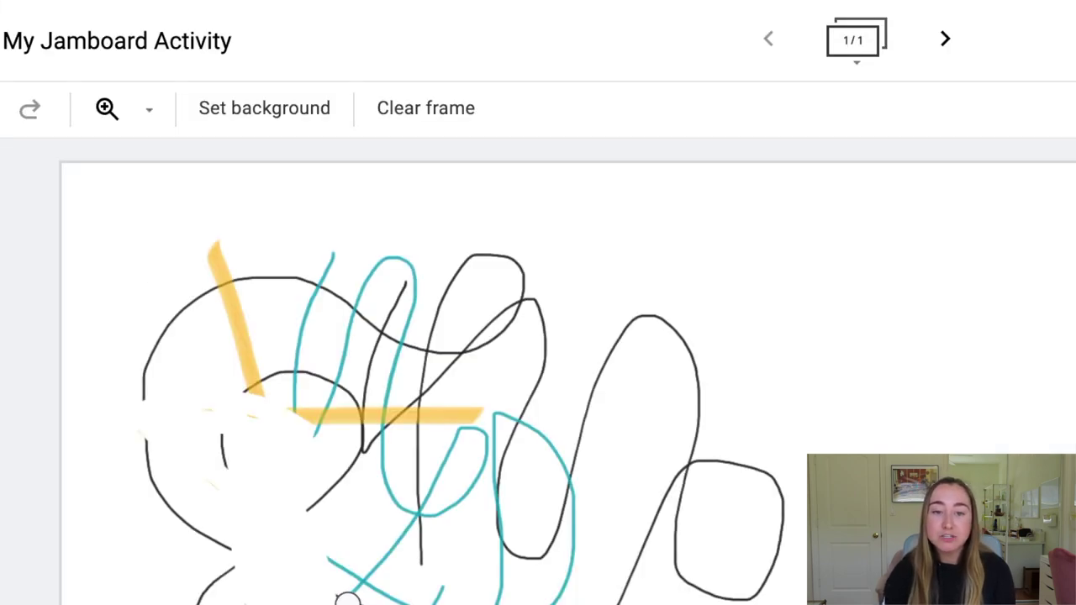
pyautogui.click(429, 111)
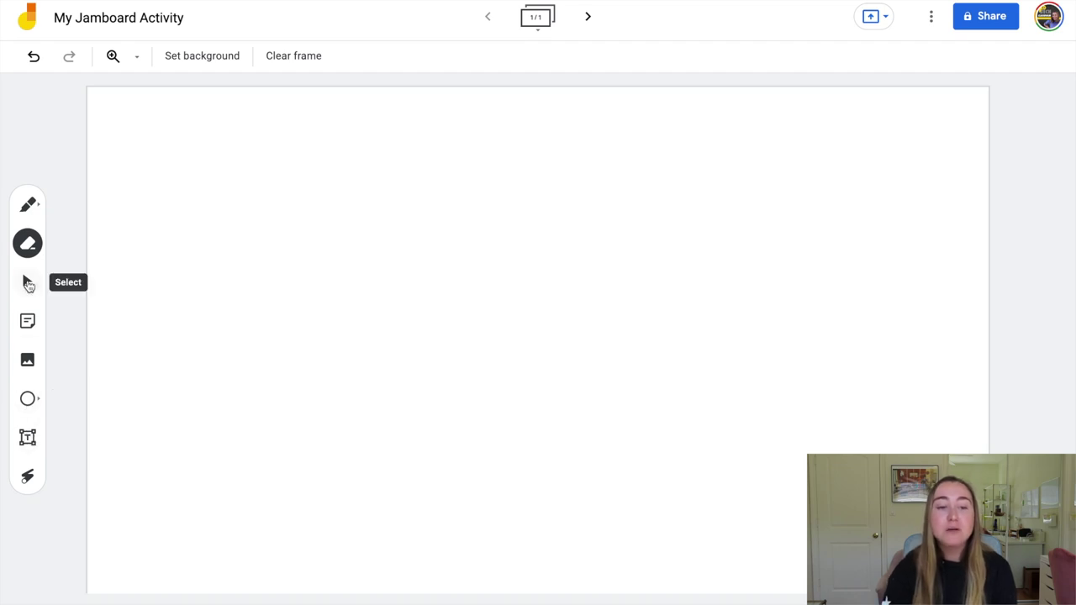
pyautogui.click(28, 283)
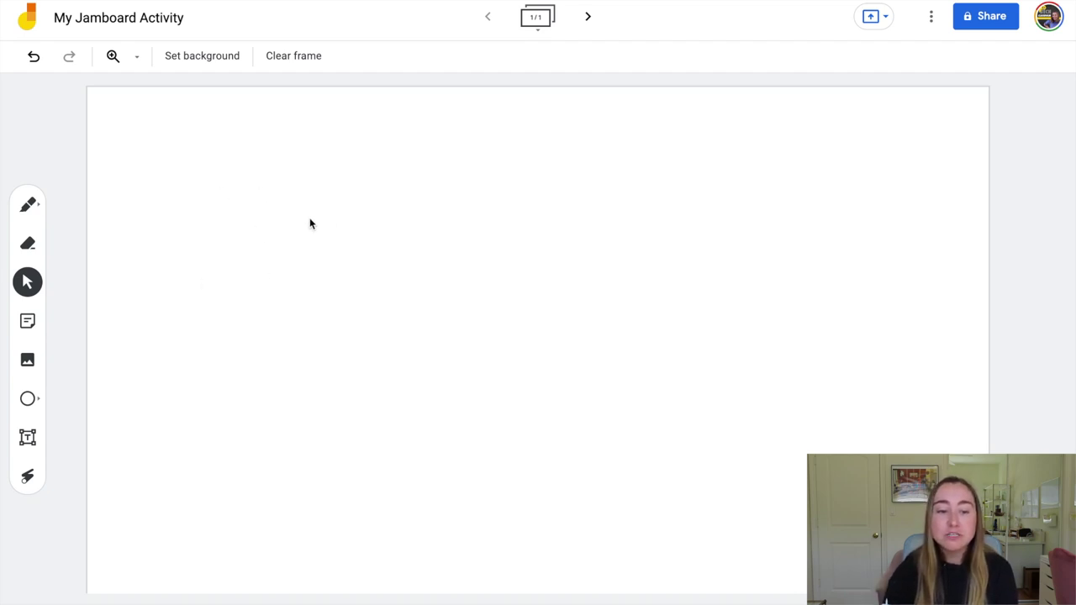
# Add two yellow sticky notes reading "This is my sticky note" and "More ideas!".
pyautogui.click(28, 323)
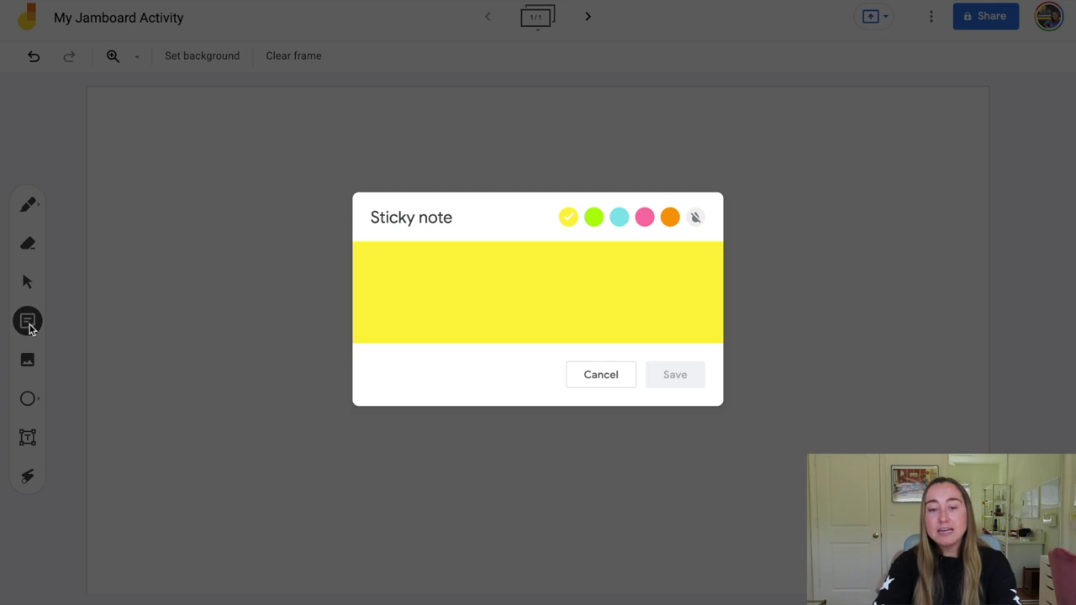
pyautogui.write('This i')
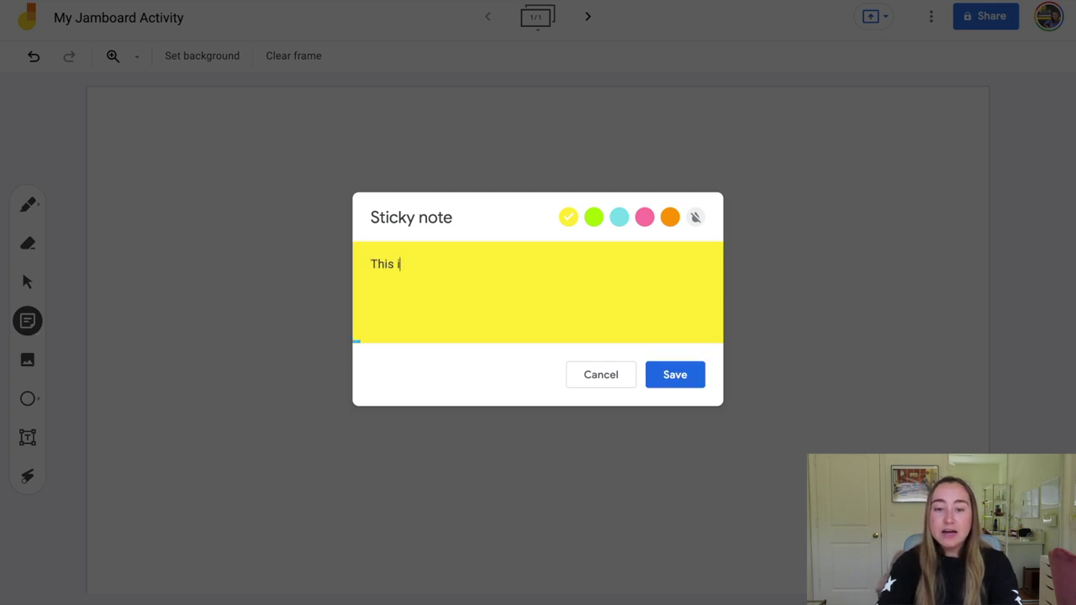
pyautogui.write('s my sticky note')
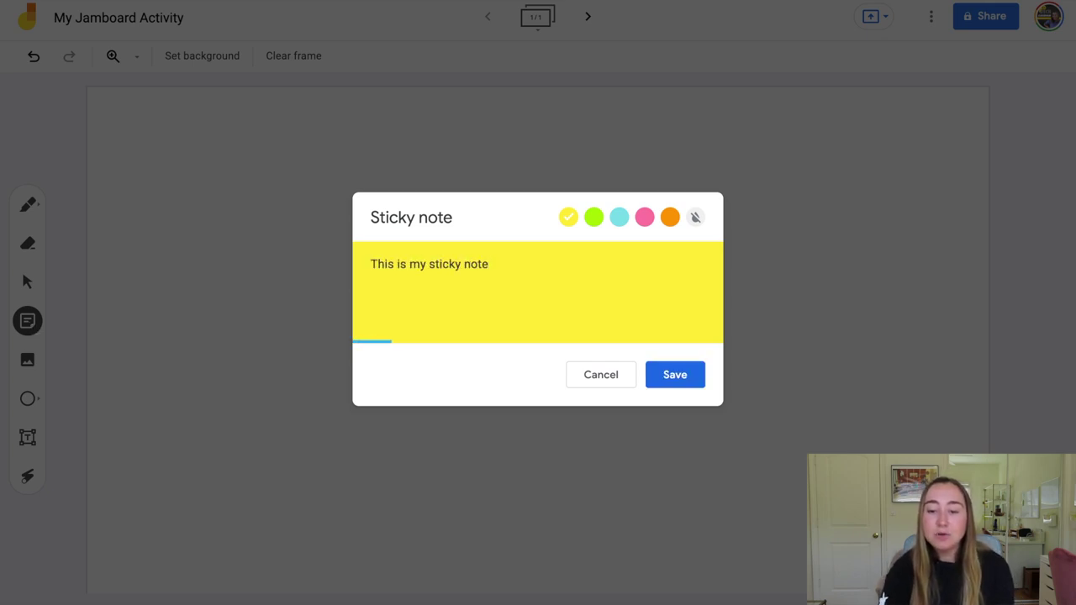
pyautogui.click(687, 381)
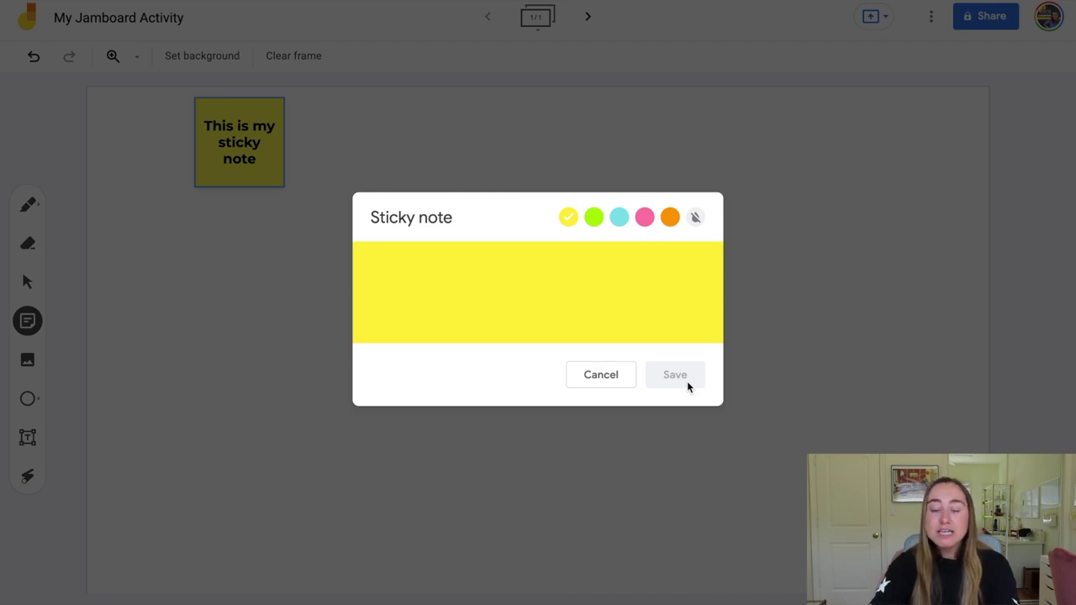
pyautogui.write('Mor')
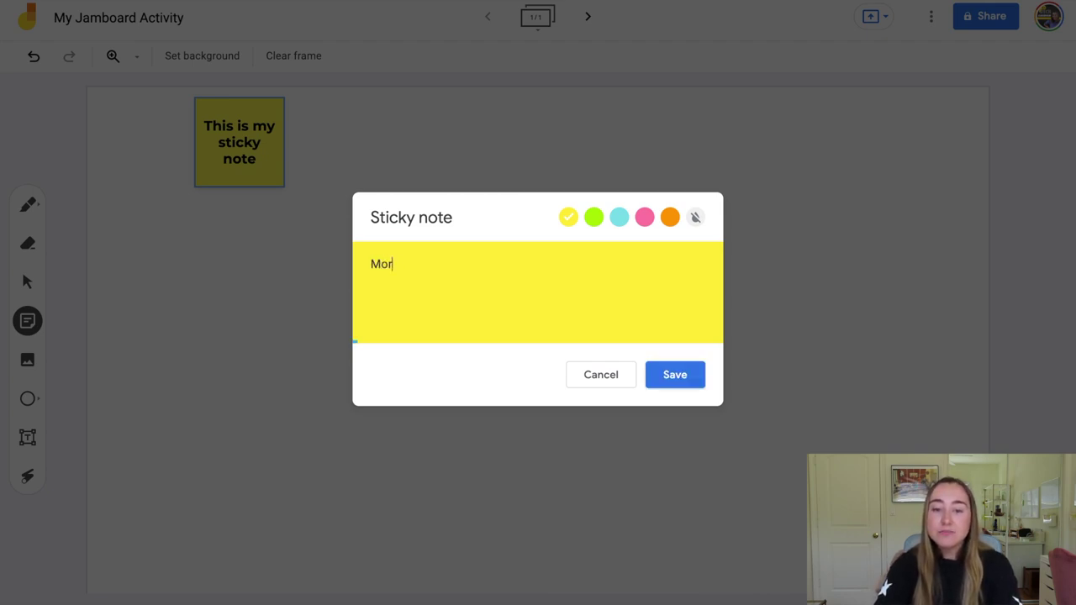
pyautogui.write('e ideas!')
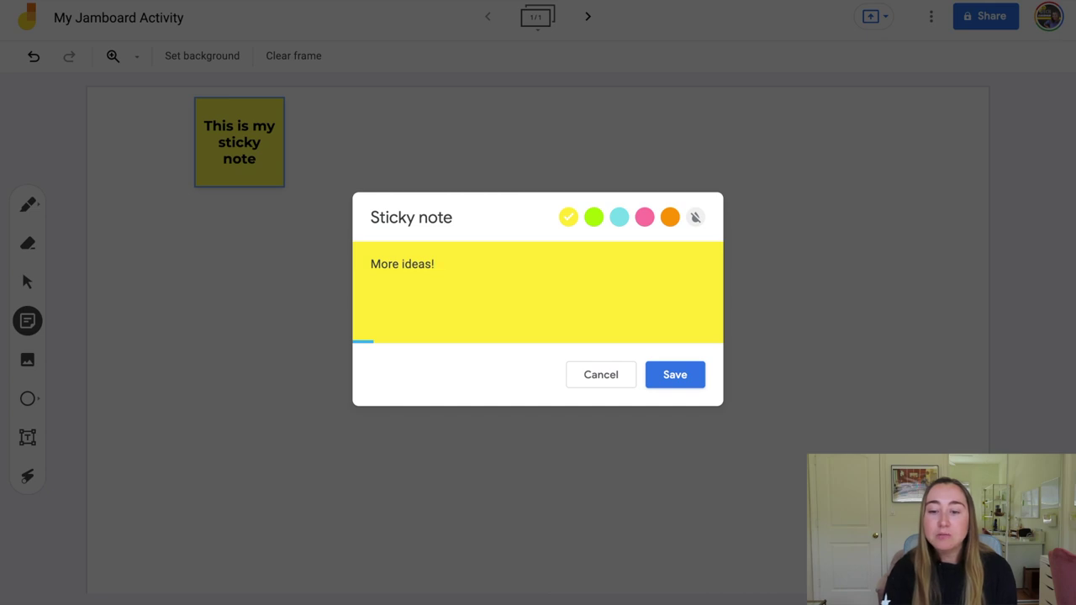
pyautogui.click(685, 375)
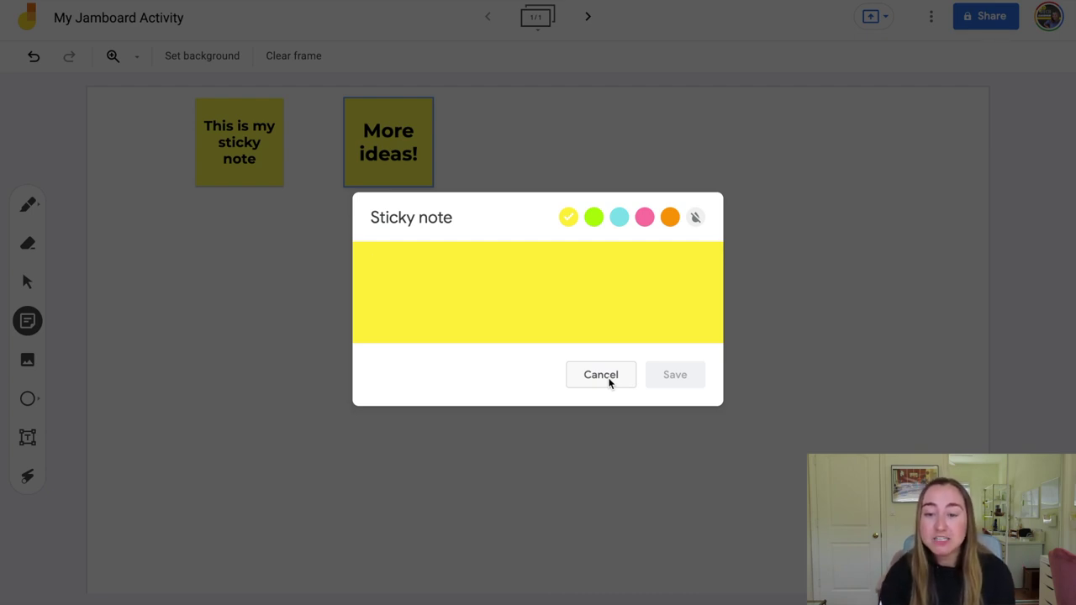
# Add a green sticky note reading "Green sticky!" and finish adding notes.
pyautogui.click(592, 218)
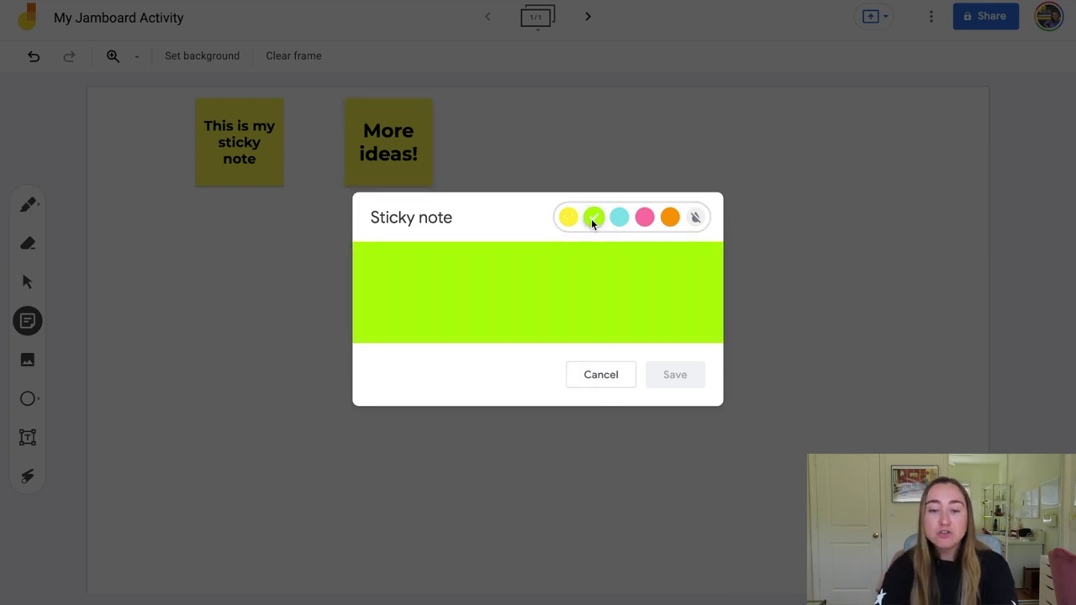
pyautogui.write('Gr')
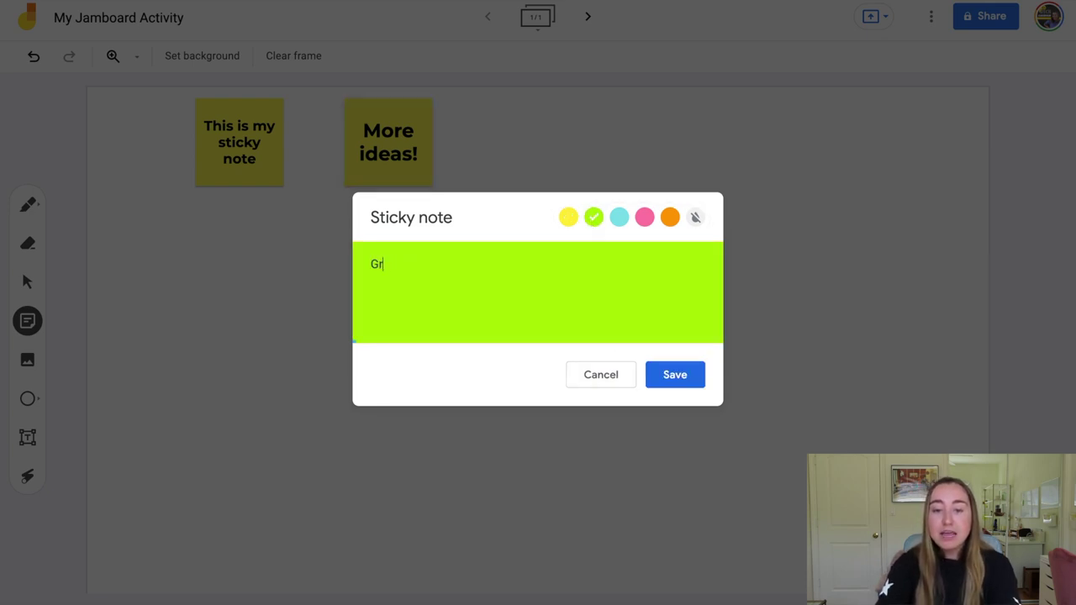
pyautogui.write('een sticky!')
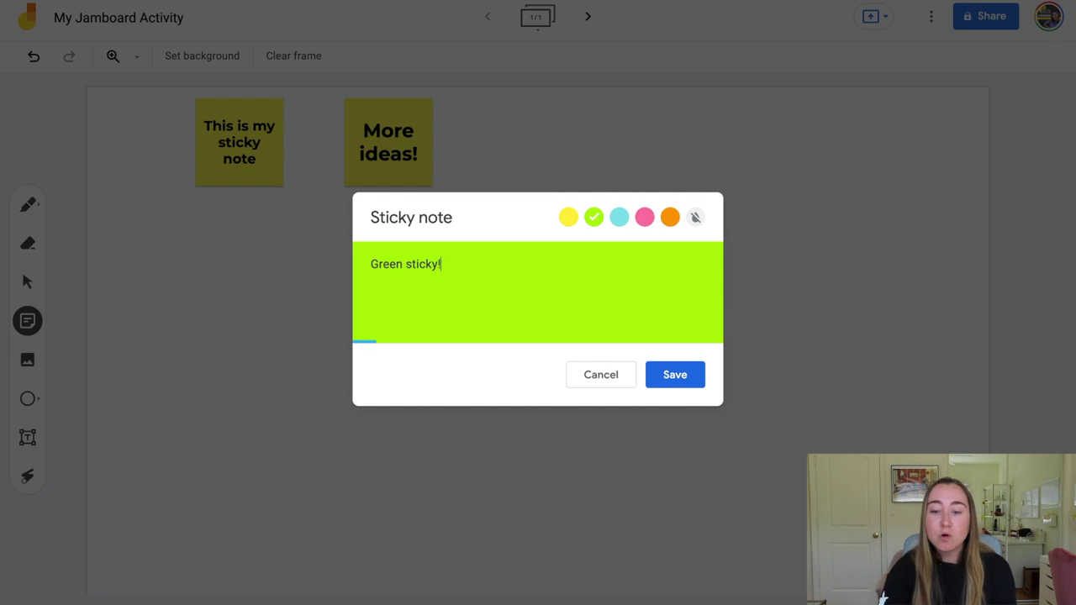
pyautogui.click(664, 374)
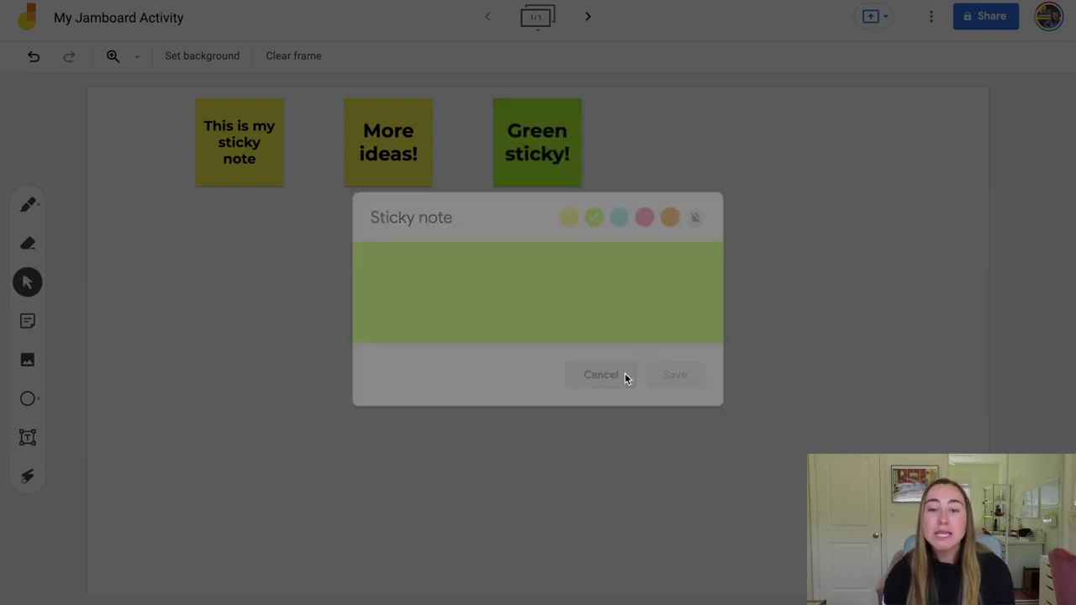
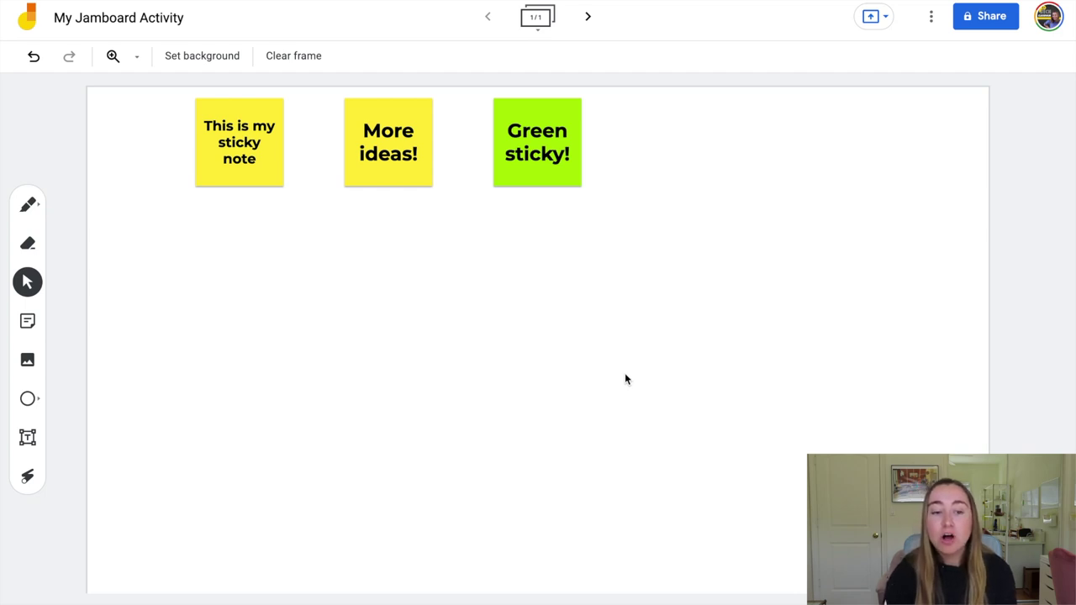
# Arrange the sticky notes in a triangle mid-frame, with "More ideas!" above "This is my sticky note" and "Green sticky!" side by side.
pyautogui.moveTo(209, 160); pyautogui.dragTo(238, 291)
pyautogui.moveTo(404, 160); pyautogui.dragTo(439, 400)
pyautogui.moveTo(548, 133); pyautogui.dragTo(701, 328)
pyautogui.moveTo(453, 384); pyautogui.dragTo(572, 222)
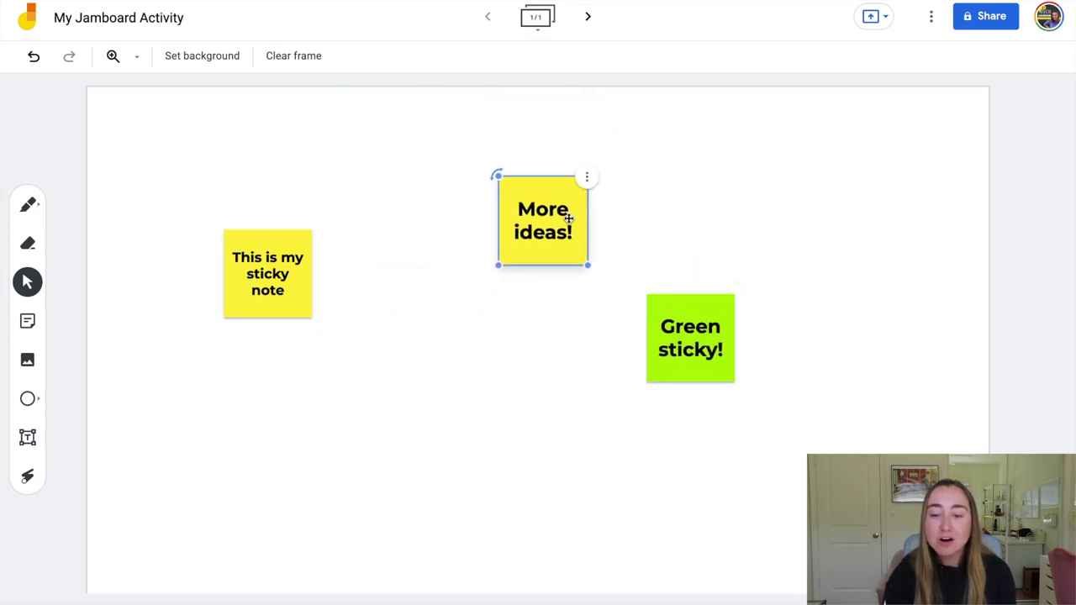
pyautogui.moveTo(653, 320); pyautogui.dragTo(573, 318)
pyautogui.moveTo(305, 273); pyautogui.dragTo(486, 330)
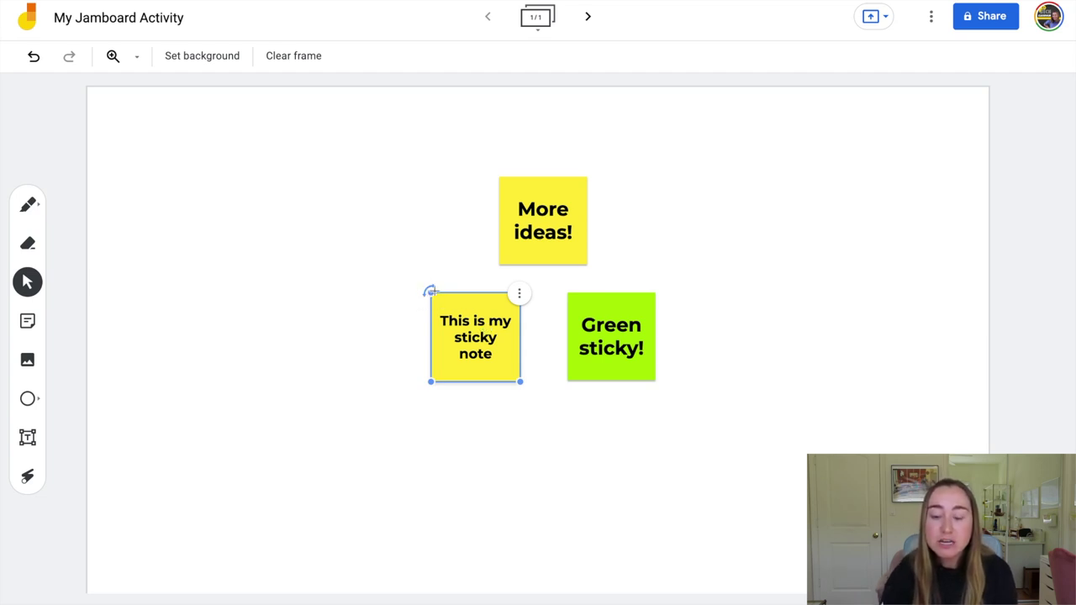
# Enlarge the "This is my sticky note" note outward from its lower-left corner, keeping it upright, and deselect it.
pyautogui.moveTo(430, 293)
pyautogui.mouseDown()
pyautogui.moveTo(420, 305)
pyautogui.moveTo(444, 282)
pyautogui.moveTo(396, 296)
pyautogui.moveTo(427, 286)
pyautogui.mouseUp()
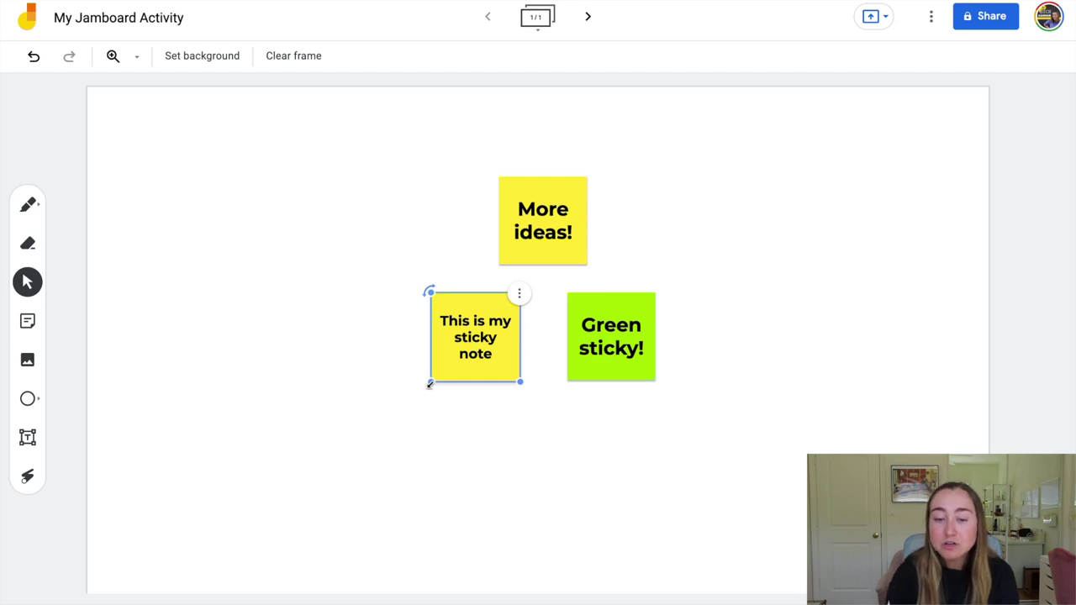
pyautogui.moveTo(430, 384); pyautogui.dragTo(402, 409)
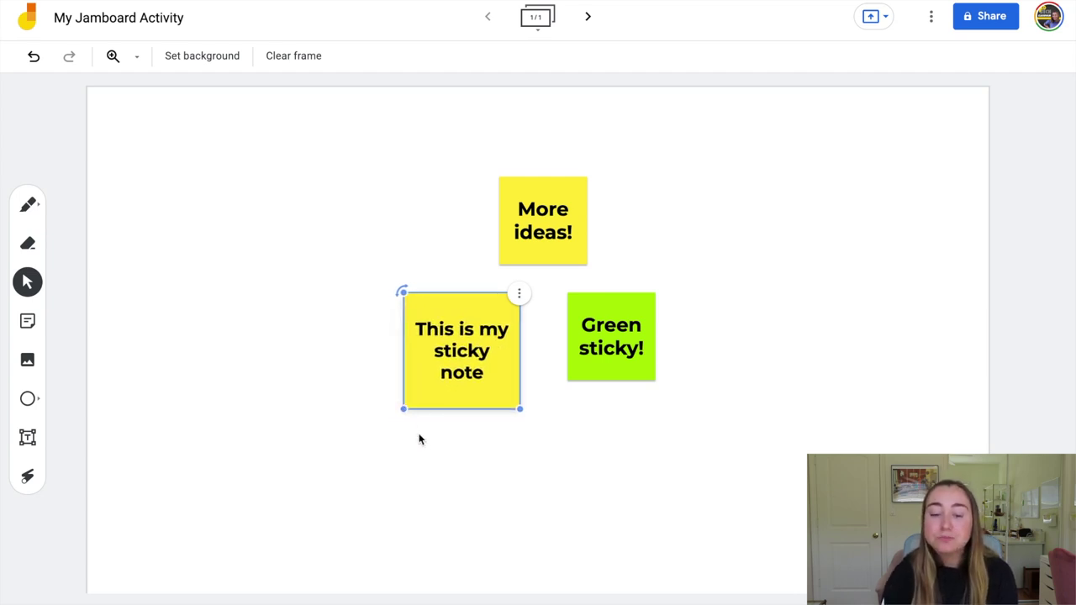
pyautogui.click(422, 438)
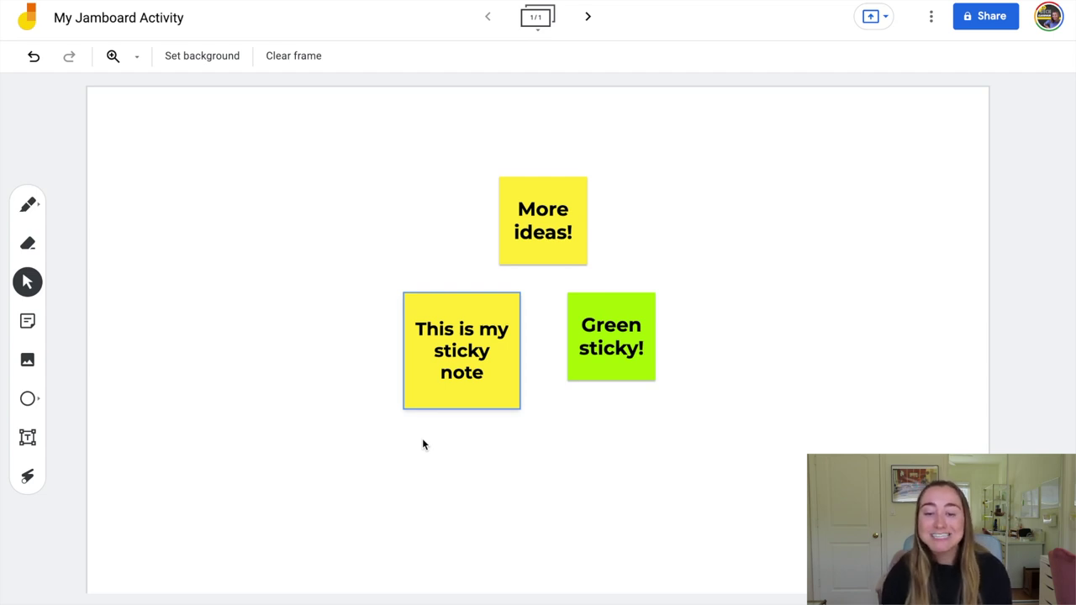
# Duplicate the "This is my sticky note" note and delete the copy.
pyautogui.click(442, 386)
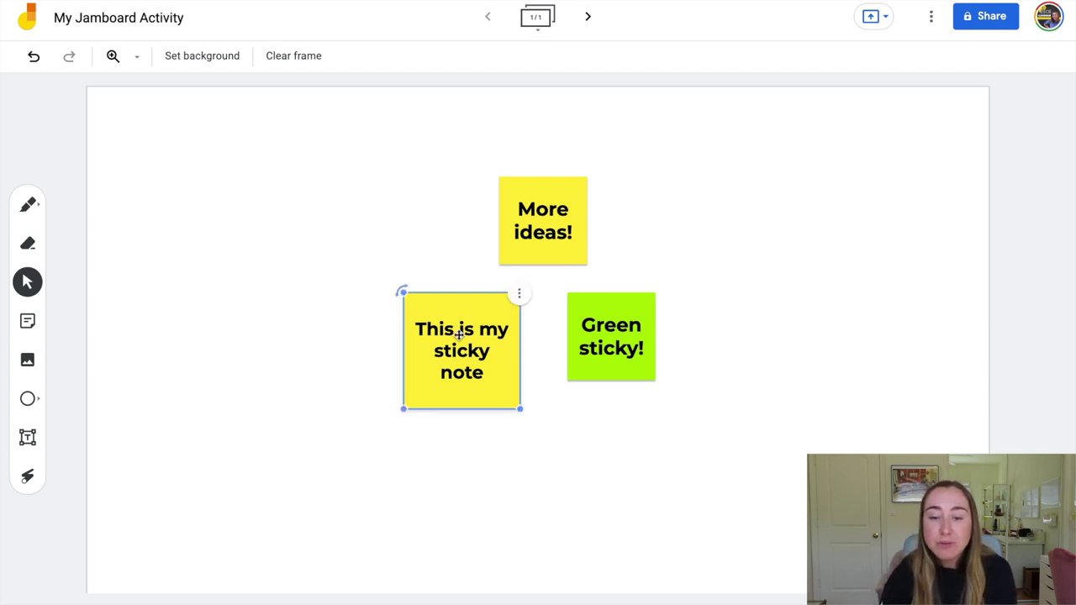
pyautogui.click(520, 296)
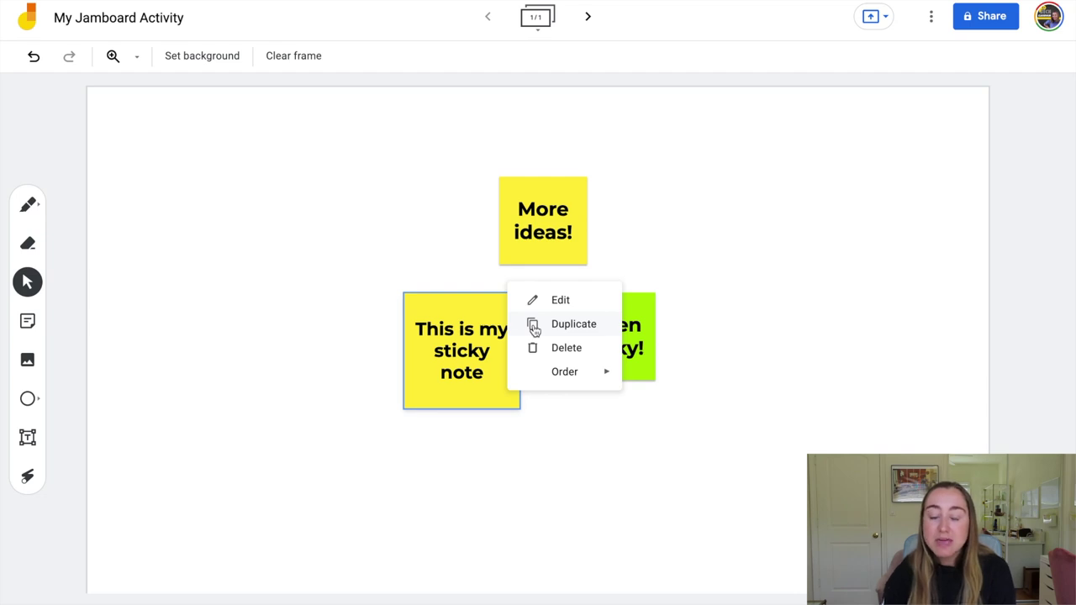
pyautogui.click(534, 329)
pyautogui.rightClick(538, 319)
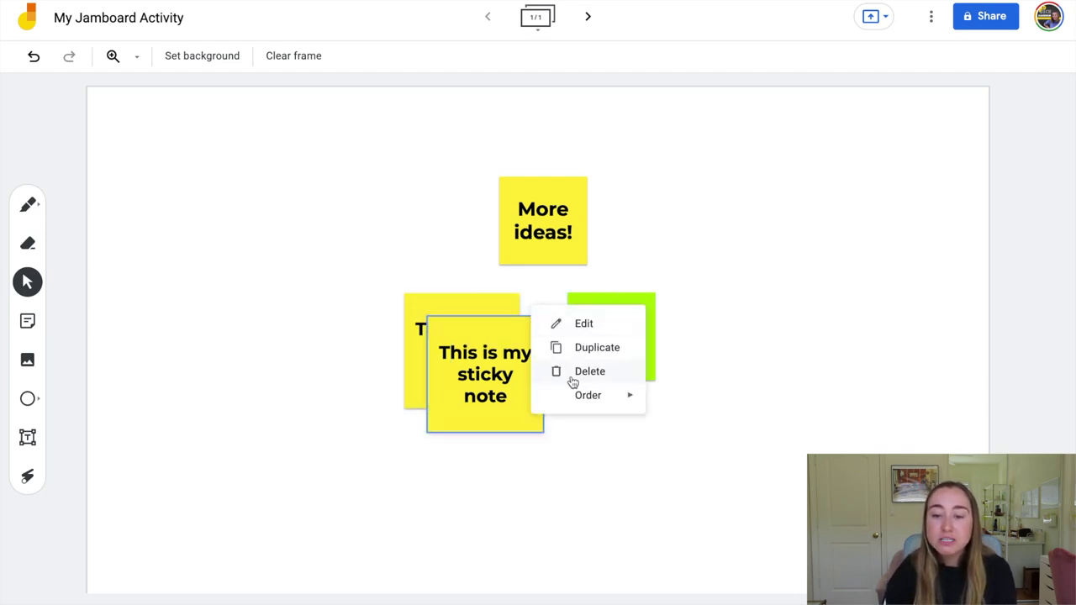
pyautogui.click(572, 372)
pyautogui.click(499, 319)
pyautogui.click(520, 296)
pyautogui.moveTo(549, 379)
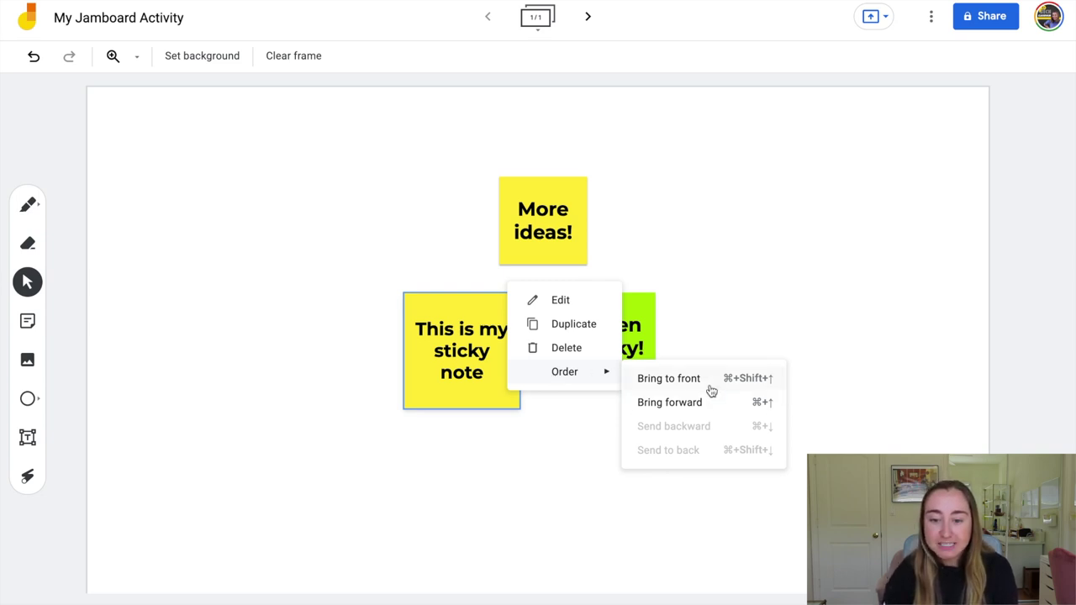
pyautogui.click(564, 443)
# Move the "More ideas!" note so it overlaps the upper part of the "This is my sticky note" note.
pyautogui.click(550, 236)
pyautogui.moveTo(550, 236); pyautogui.dragTo(471, 352)
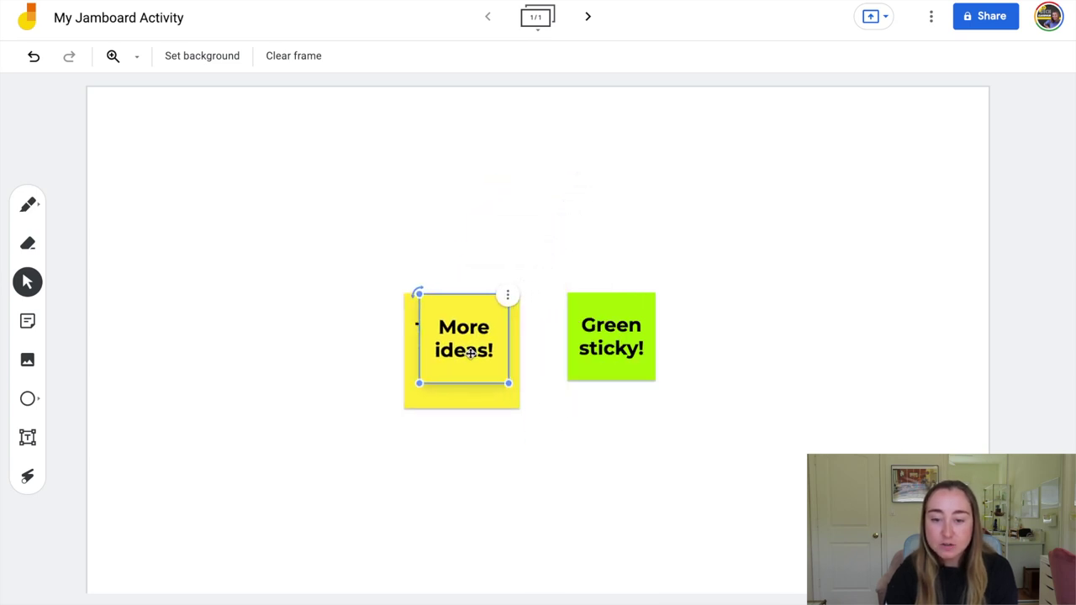
pyautogui.moveTo(471, 353); pyautogui.dragTo(474, 328)
# Bring the "This is my sticky note" note to the front, and move it just above the "Green sticky!" note.
pyautogui.click(456, 395)
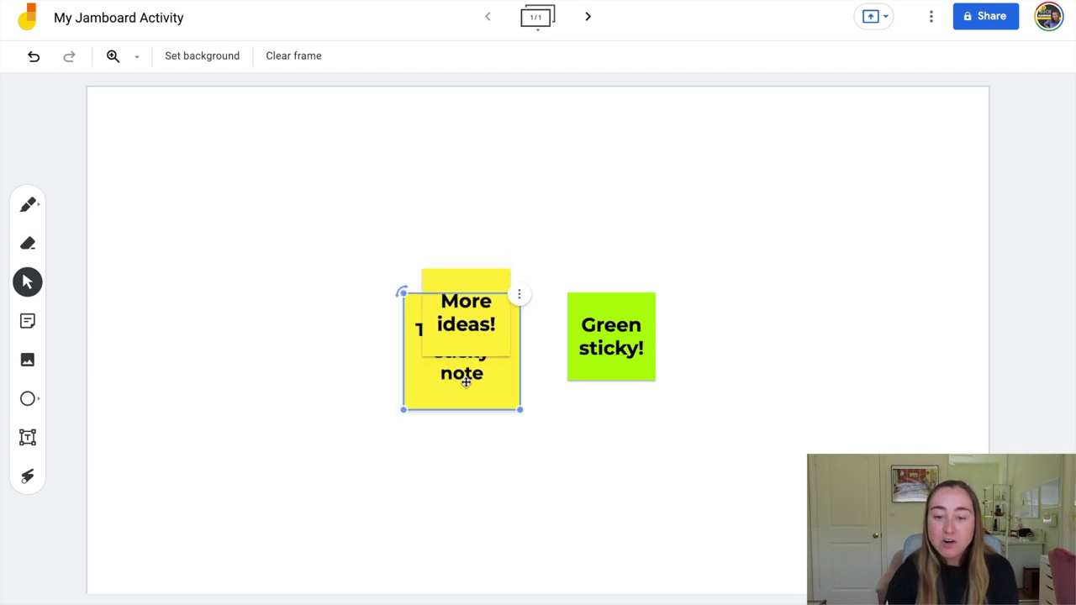
pyautogui.click(519, 293)
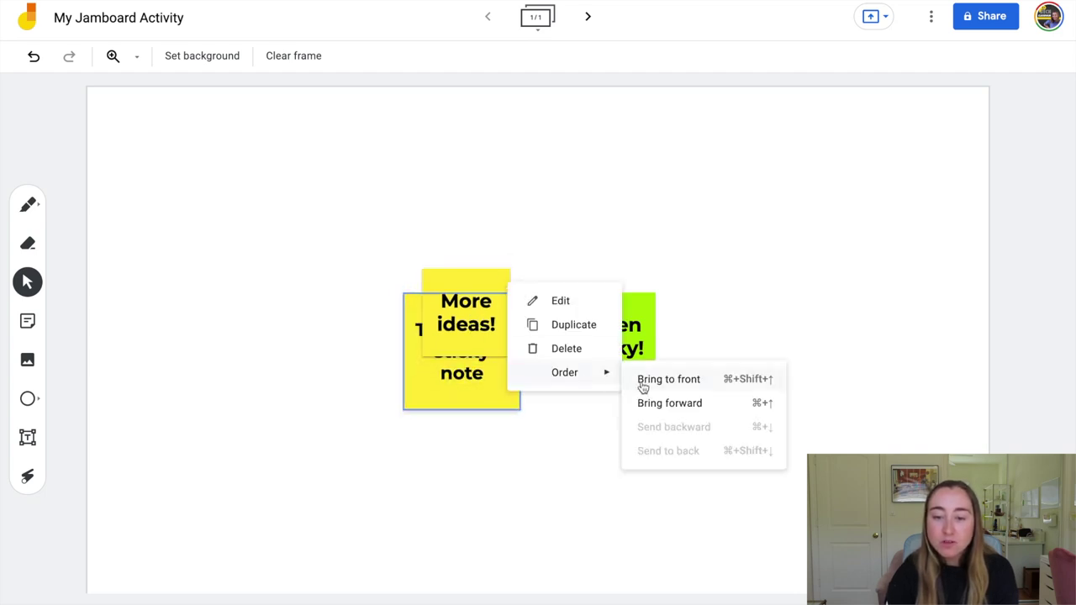
pyautogui.click(640, 382)
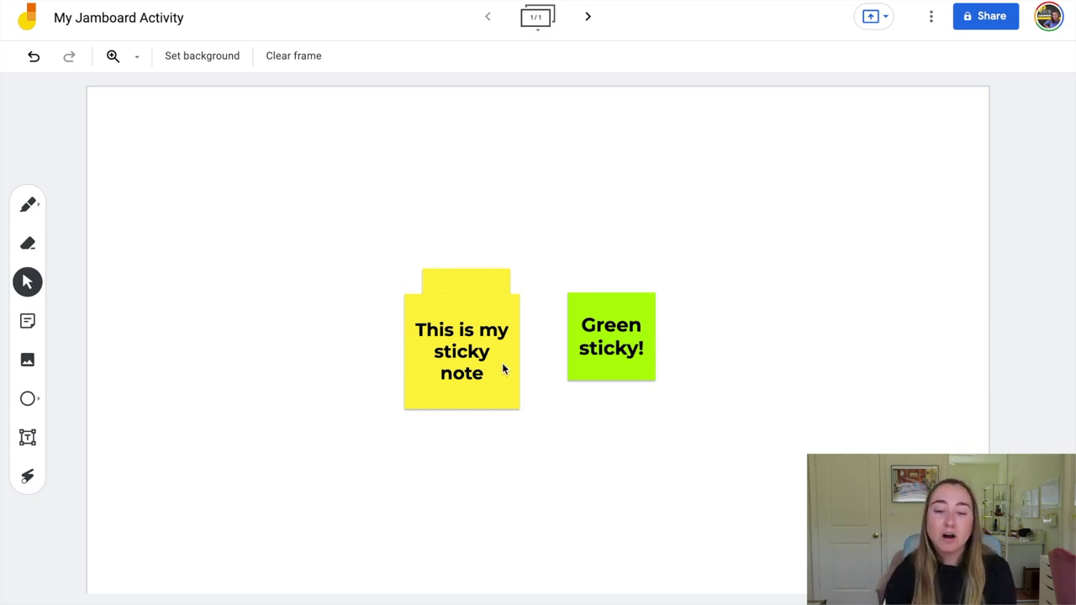
pyautogui.moveTo(503, 368); pyautogui.dragTo(628, 228)
pyautogui.click(729, 359)
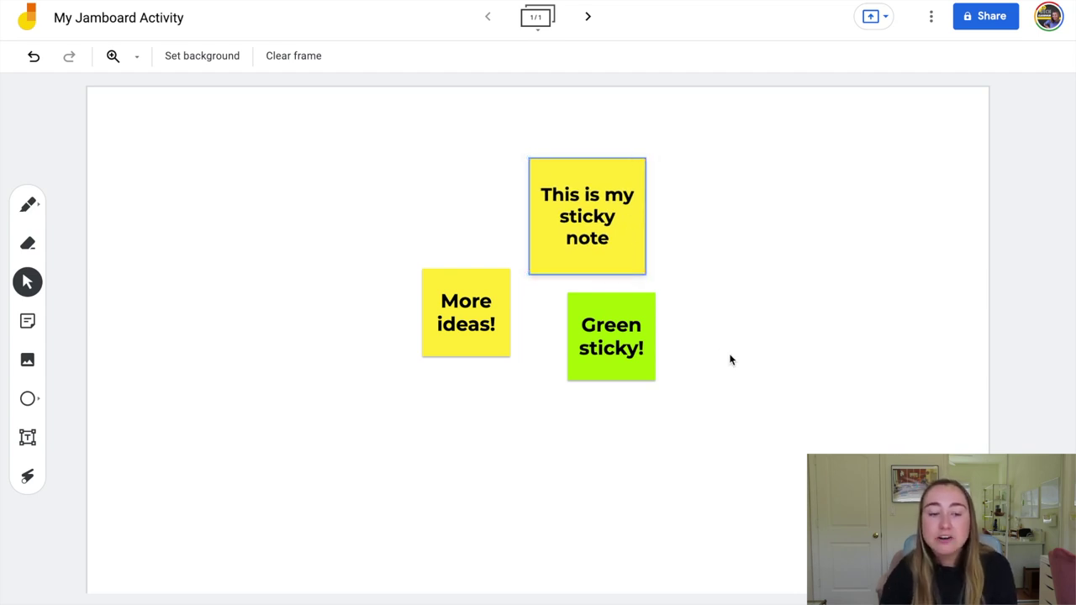
# Search Google Images for "puppy" and insert the first result, a puppy lying before a grey wall, into the frame.
pyautogui.click(27, 361)
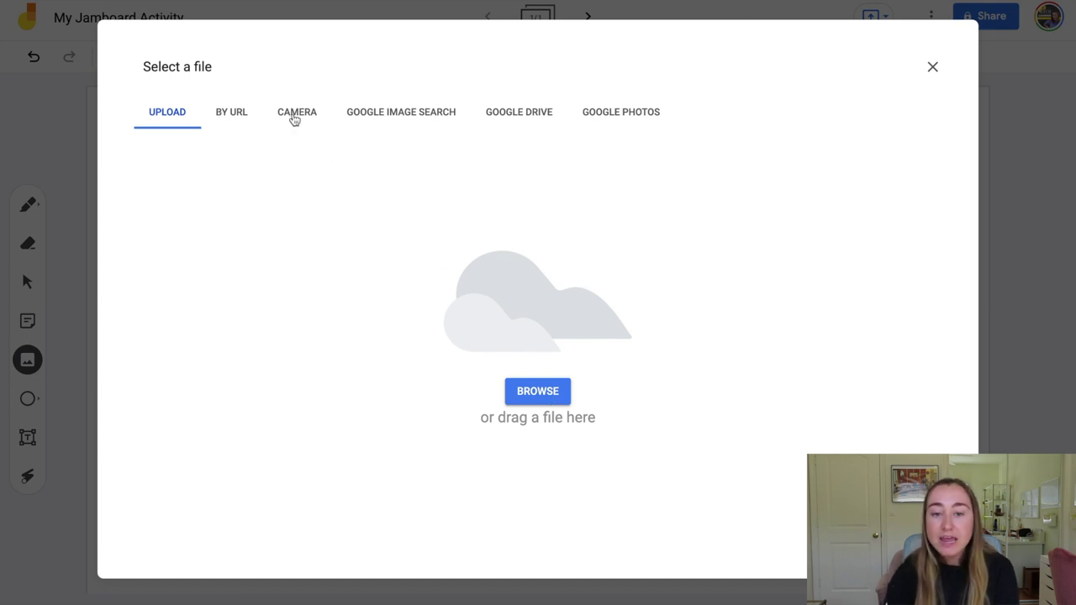
pyautogui.click(416, 114)
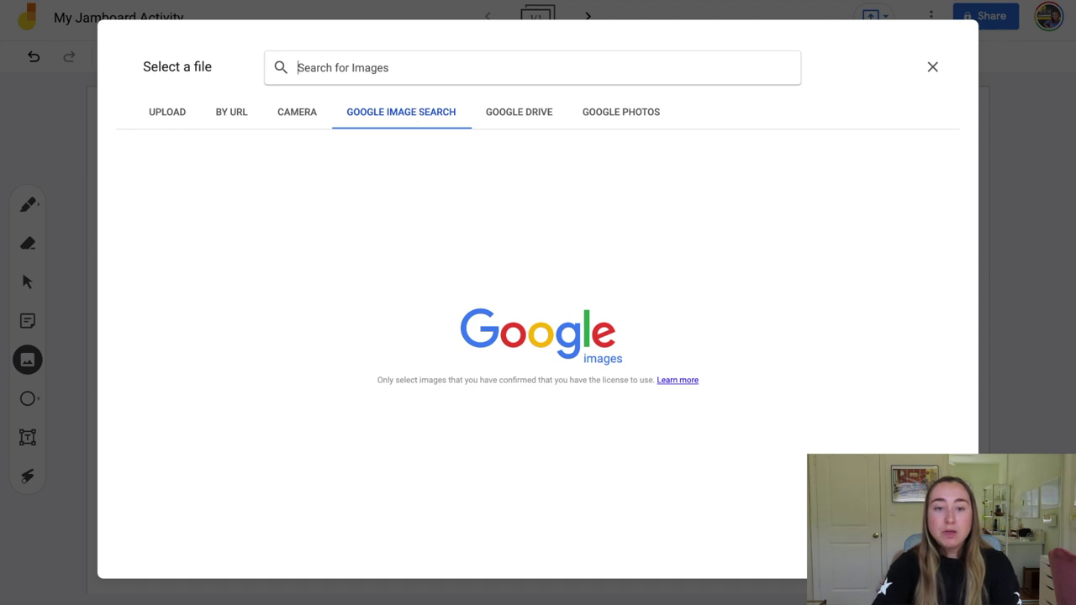
pyautogui.write('puppy')
pyautogui.press('Return')
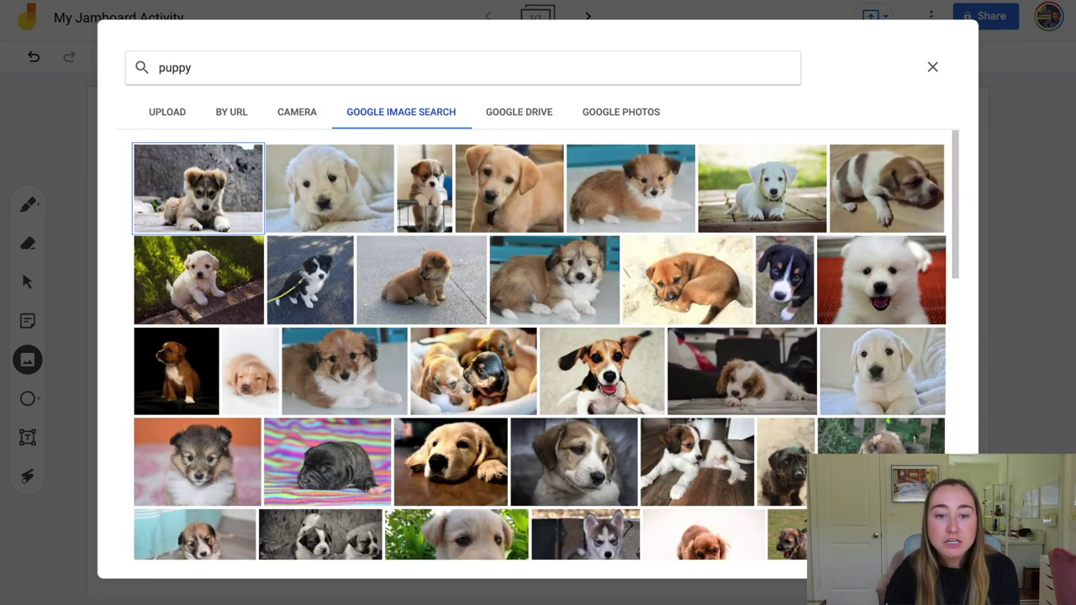
pyautogui.click(196, 196)
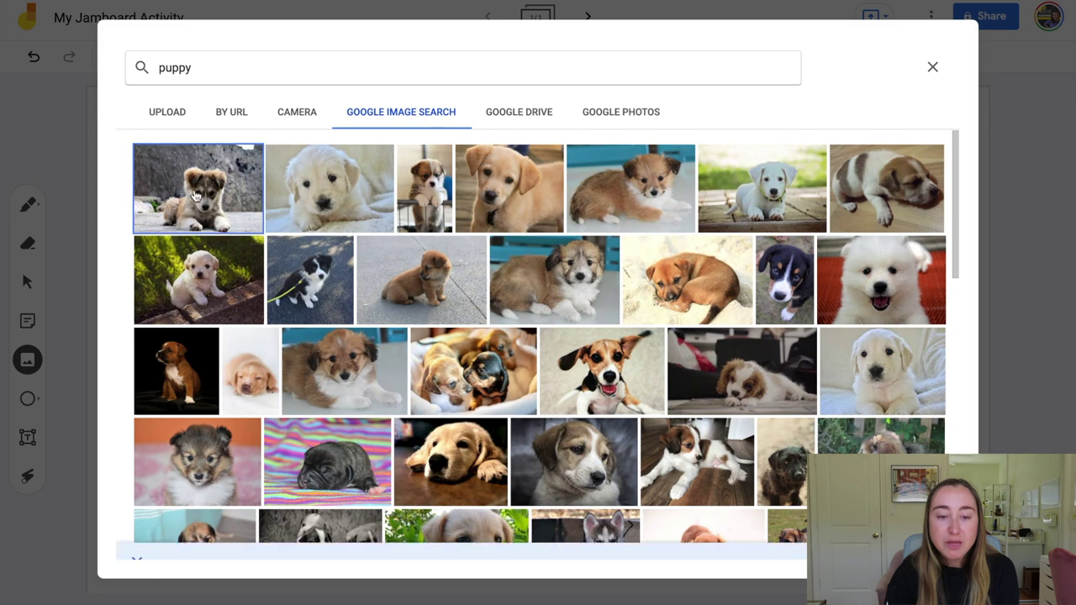
pyautogui.click(196, 196)
pyautogui.click(196, 195)
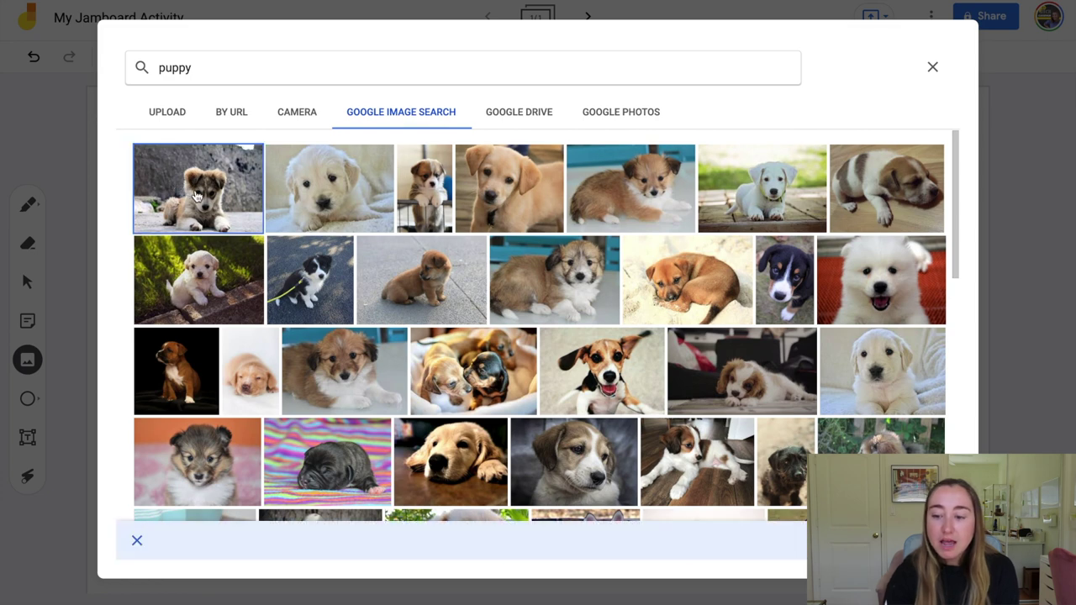
pyautogui.click(928, 541)
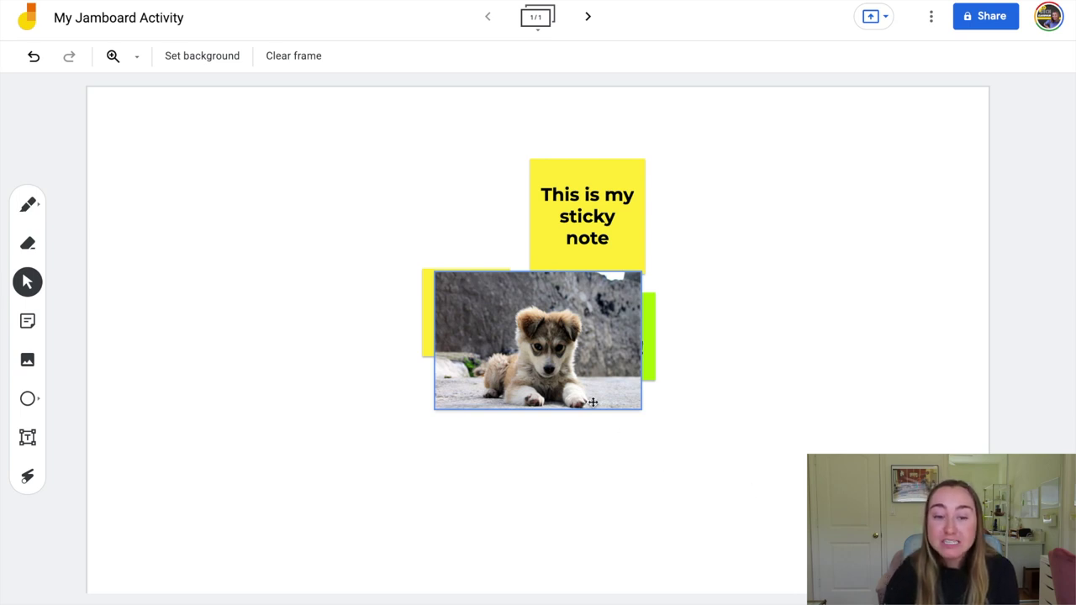
# Move the puppy image to the frame's upper-left corner, clear of the sticky notes, and leave it deselected.
pyautogui.moveTo(591, 376); pyautogui.dragTo(271, 222)
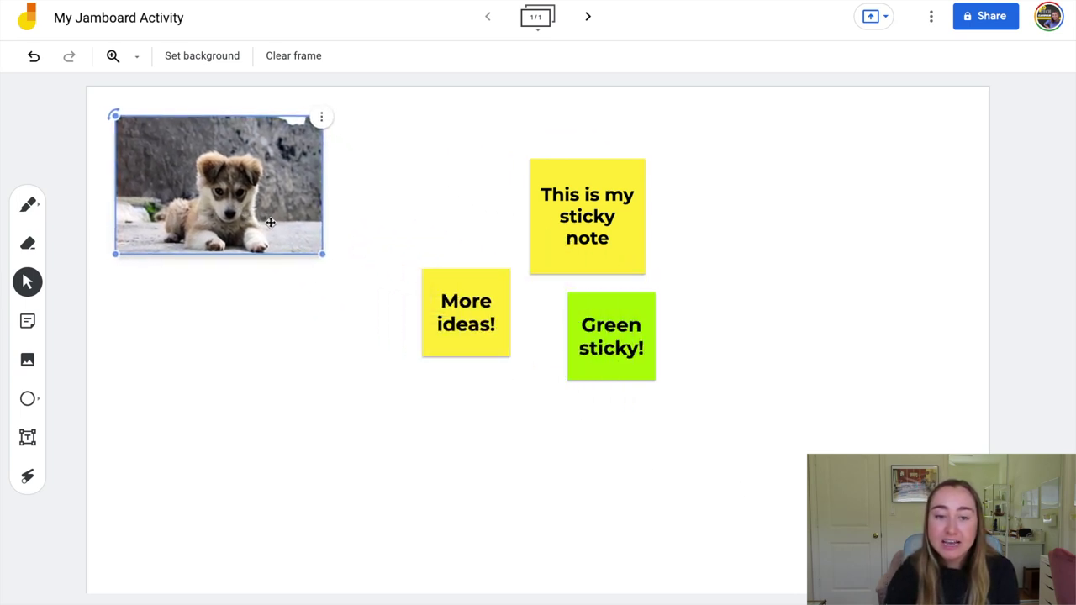
pyautogui.click(314, 379)
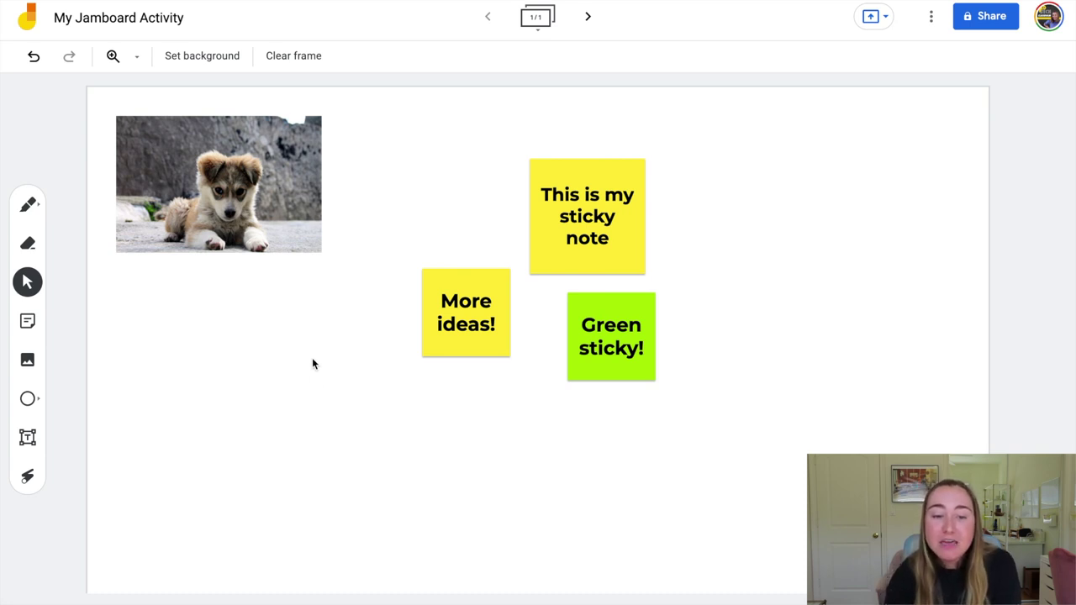
pyautogui.click(300, 233)
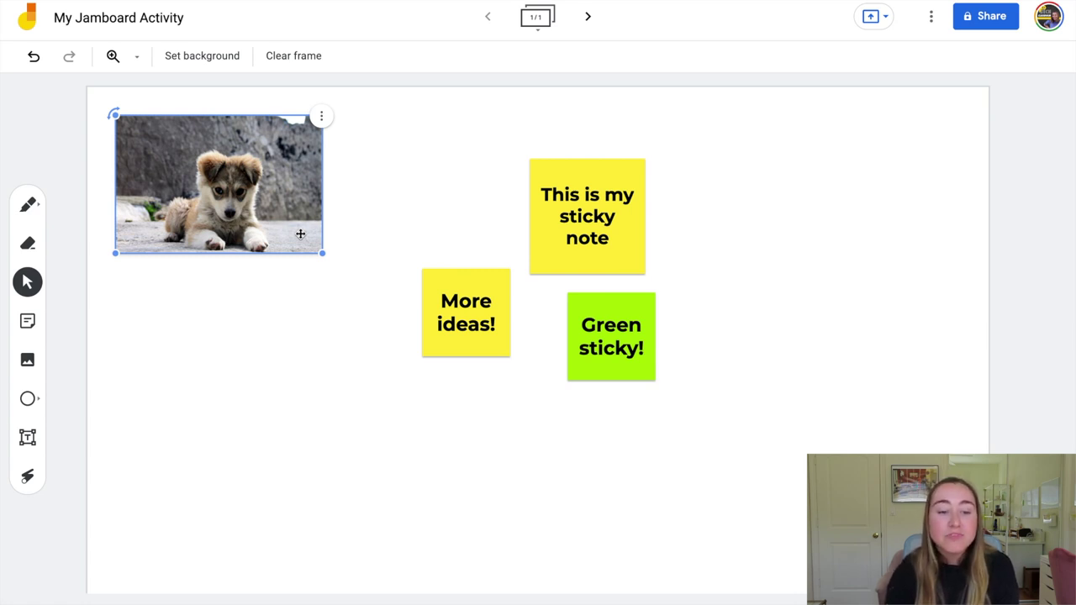
pyautogui.click(140, 360)
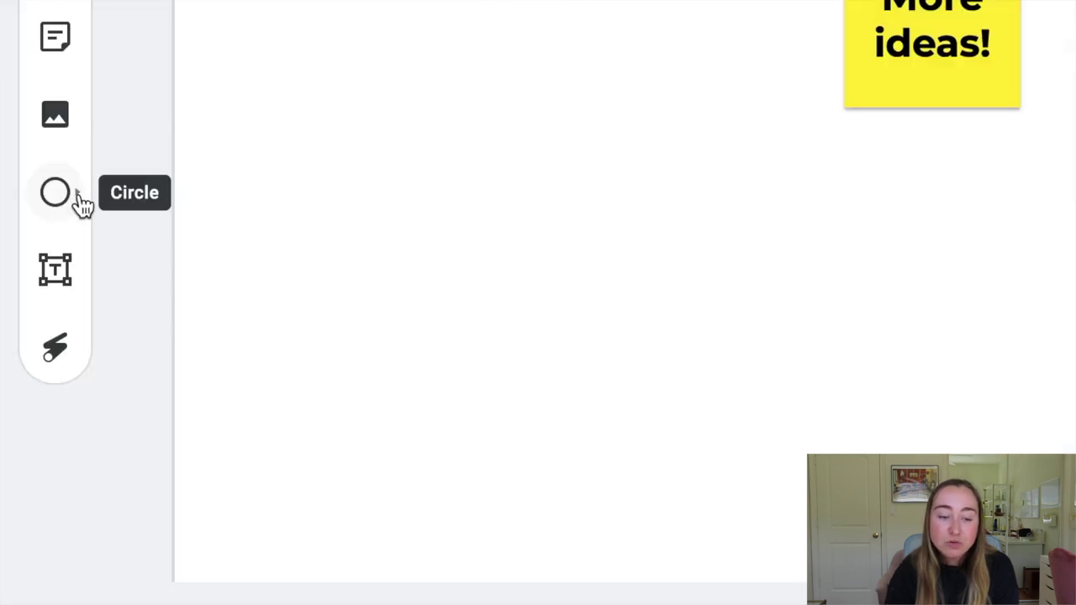
# Draw a right-pointing arrow shape in the empty area below the puppy image, about half the image's width.
pyautogui.click(82, 203)
pyautogui.click(82, 204)
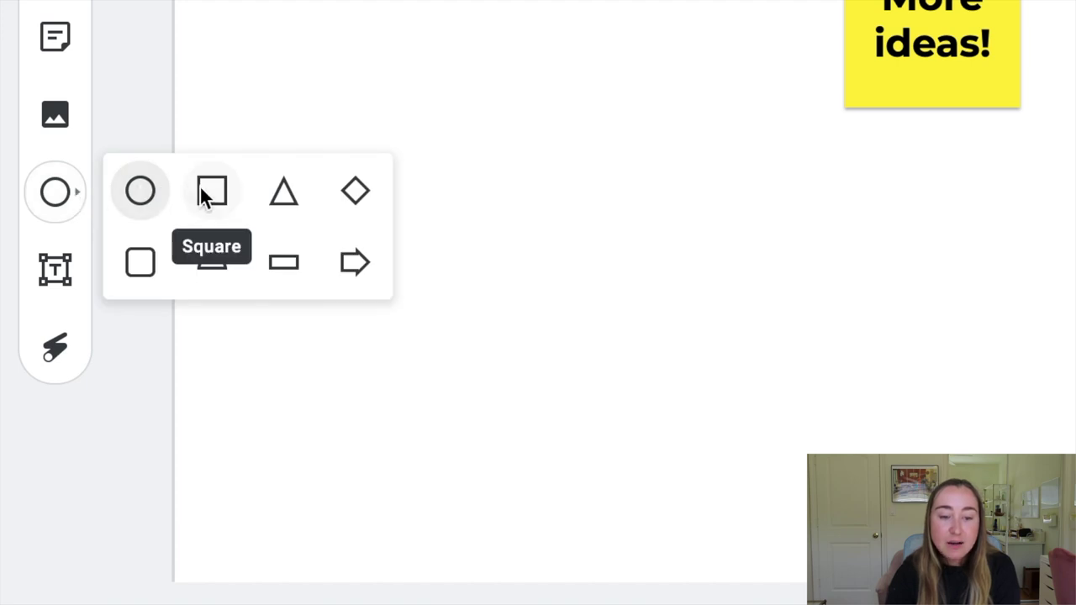
pyautogui.click(355, 263)
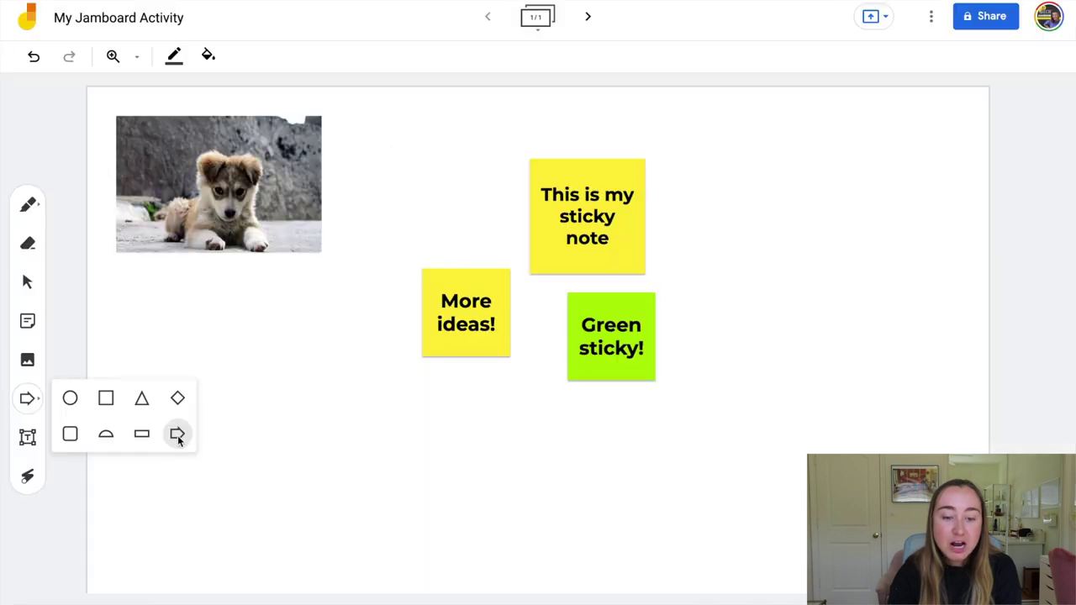
pyautogui.moveTo(263, 408)
pyautogui.mouseDown()
pyautogui.moveTo(319, 434)
pyautogui.moveTo(456, 463)
pyautogui.moveTo(401, 502)
pyautogui.moveTo(351, 481)
pyautogui.moveTo(428, 471)
pyautogui.moveTo(365, 504)
pyautogui.mouseUp()
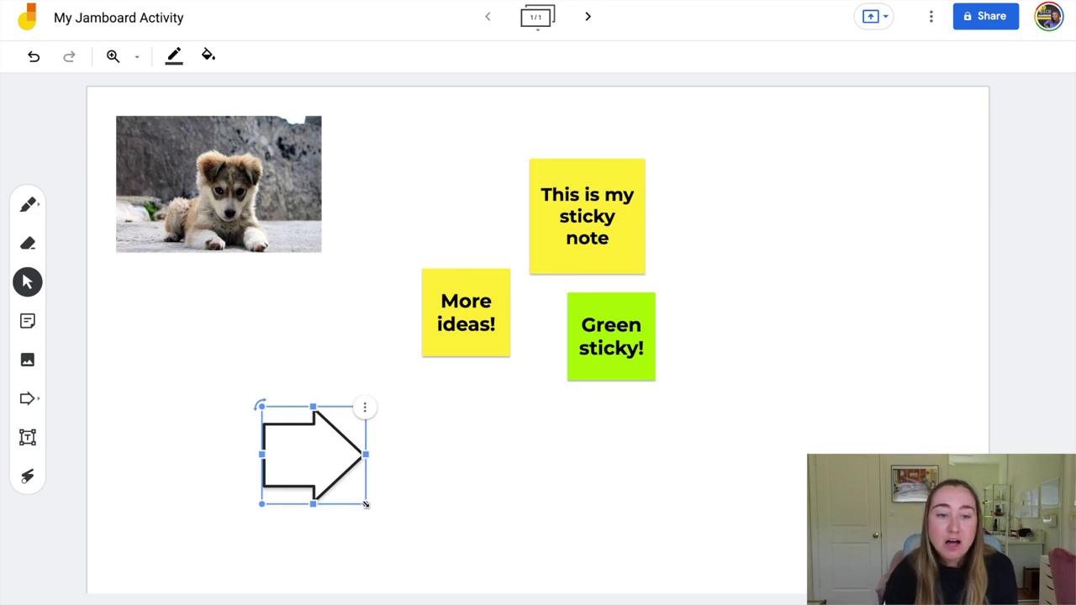
# Give the arrow a teal border and a light red fill, and deselect it.
pyautogui.click(177, 59)
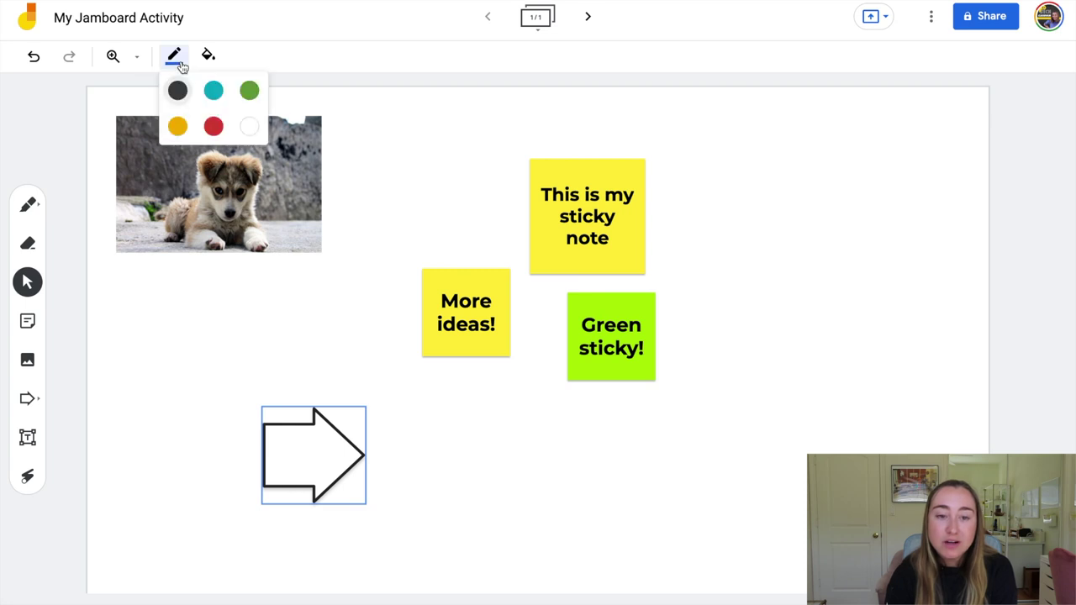
pyautogui.click(213, 90)
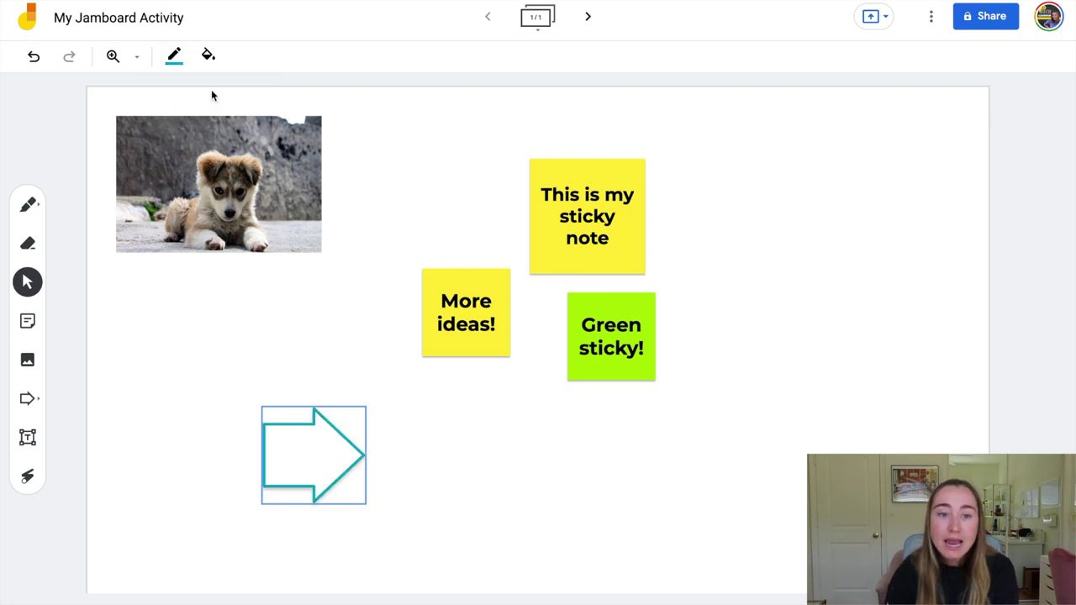
pyautogui.click(209, 56)
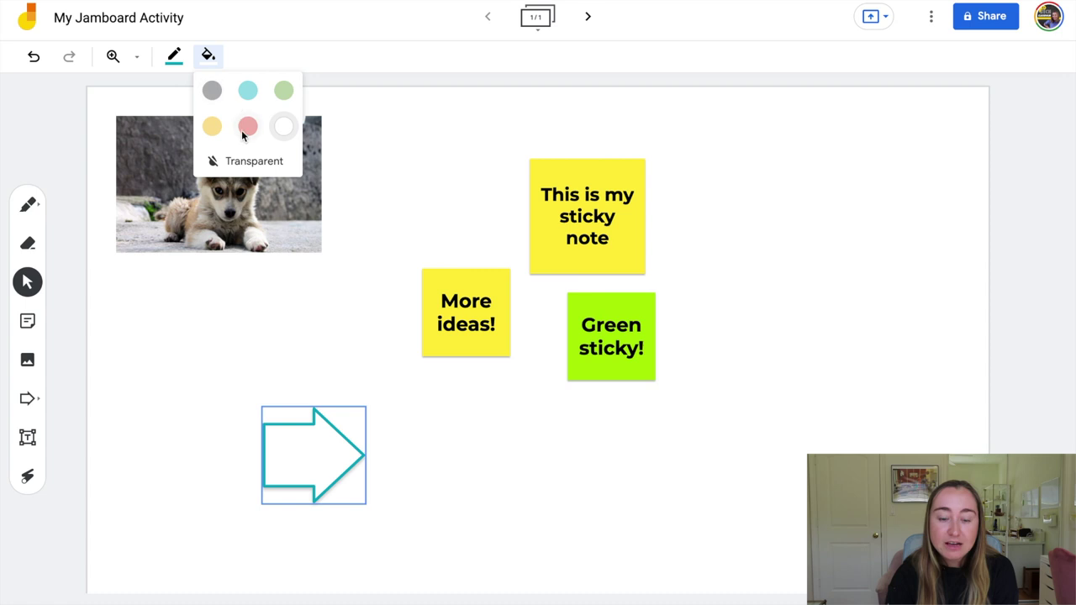
pyautogui.click(243, 128)
pyautogui.click(201, 366)
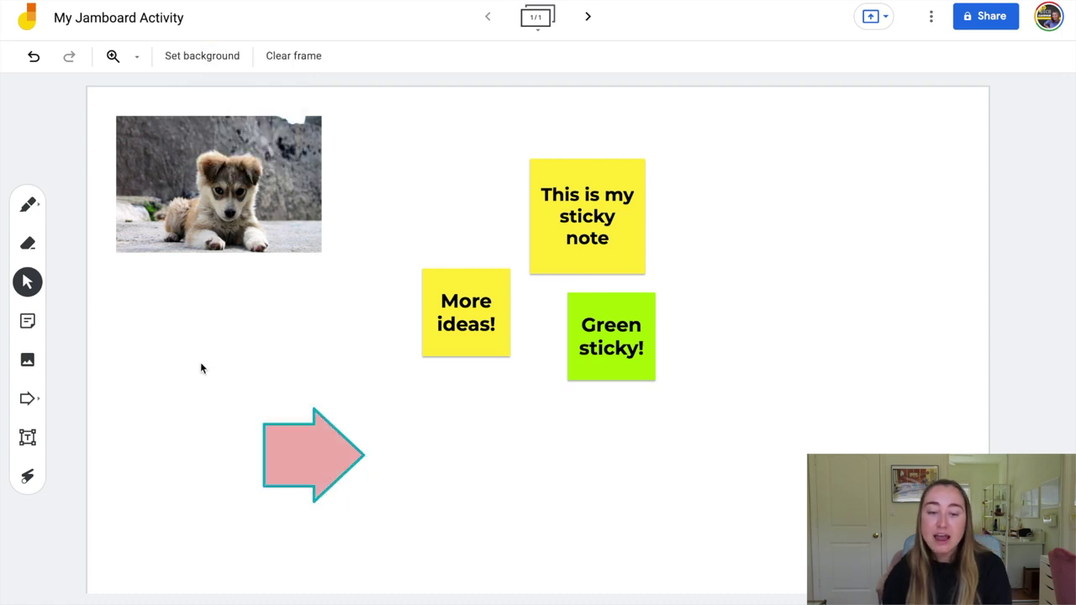